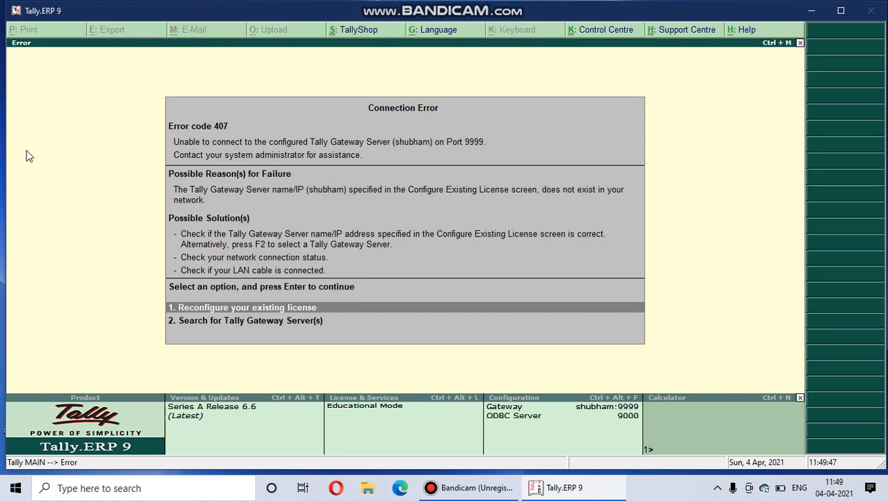
# Get past the connection error and start working in Educational Mode.
pyautogui.press('Return')
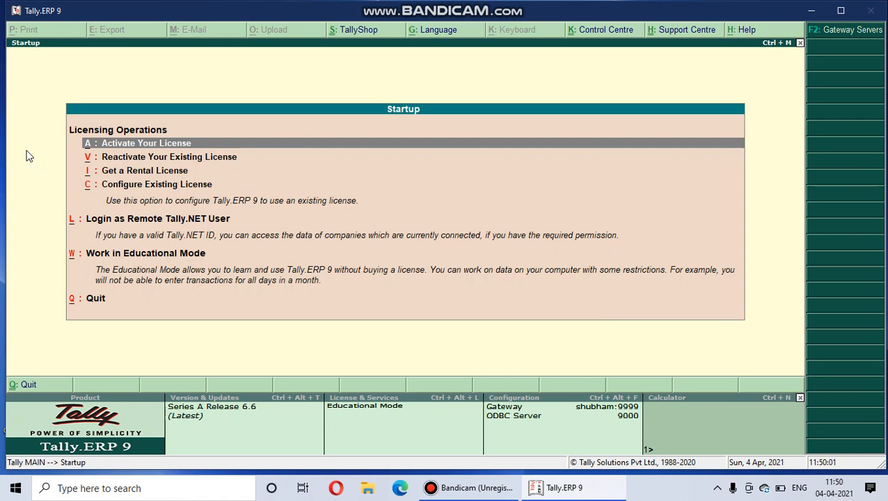
pyautogui.press('Down')
pyautogui.press('Down')
pyautogui.press('Down')
pyautogui.press('Down')
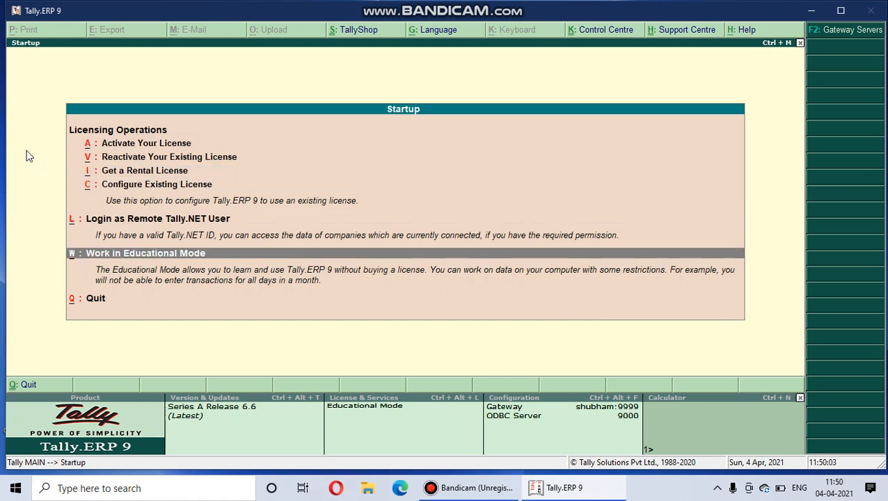
pyautogui.press('Return')
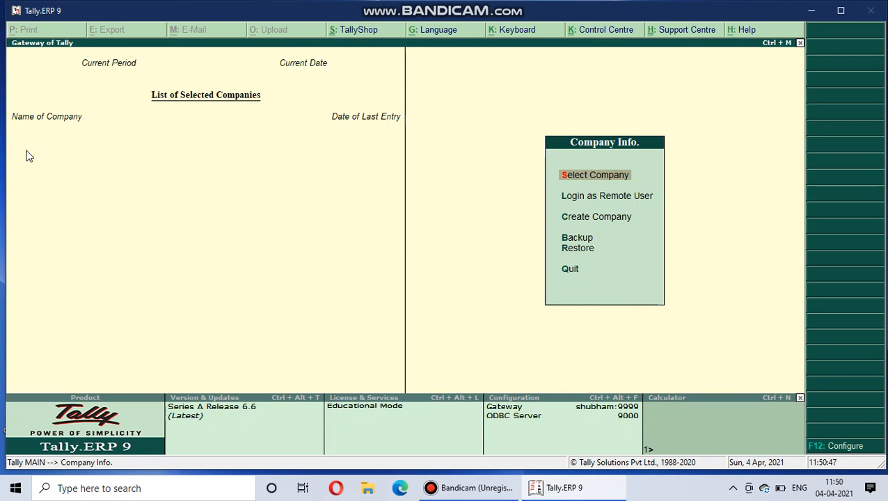
pyautogui.press('Down')
pyautogui.press('Down')
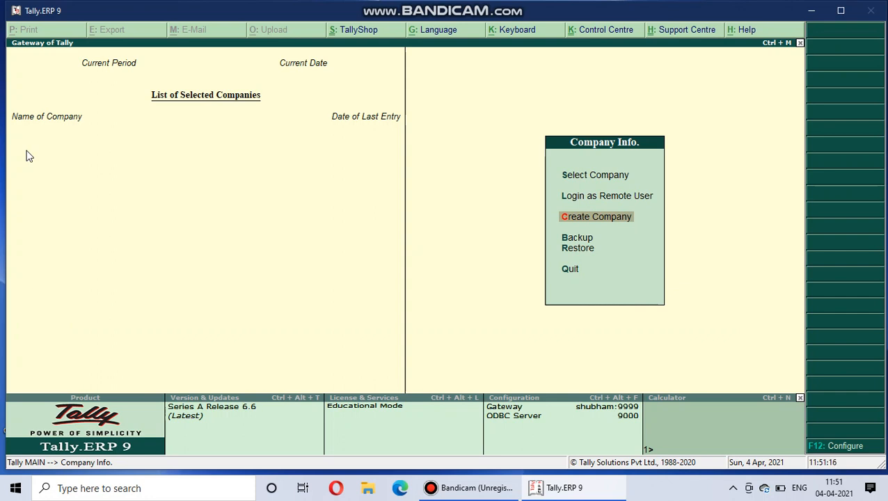
pyautogui.press('Down')
pyautogui.press('Down')
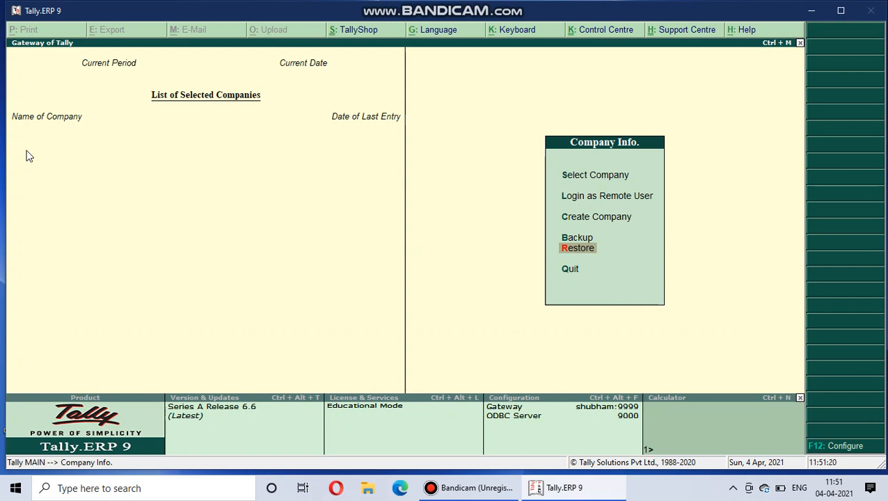
pyautogui.press('Down')
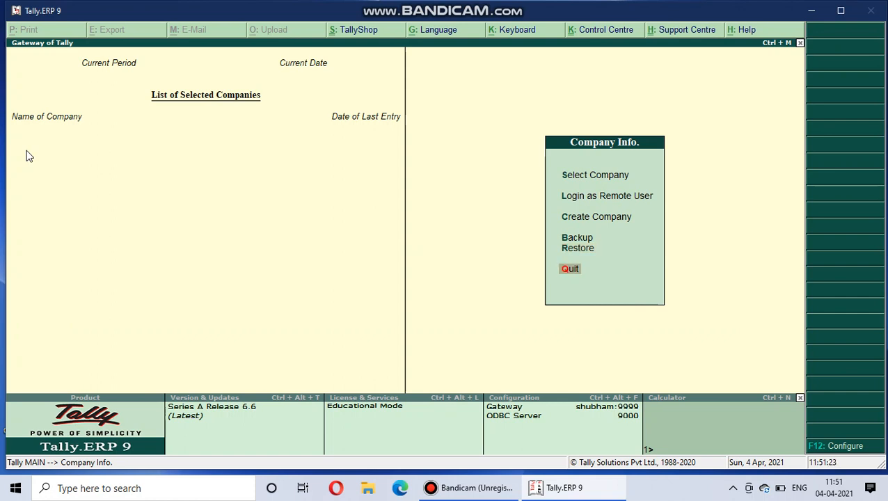
pyautogui.press('Up')
pyautogui.press('Up')
pyautogui.press('Up')
pyautogui.press('Up')
pyautogui.press('Up')
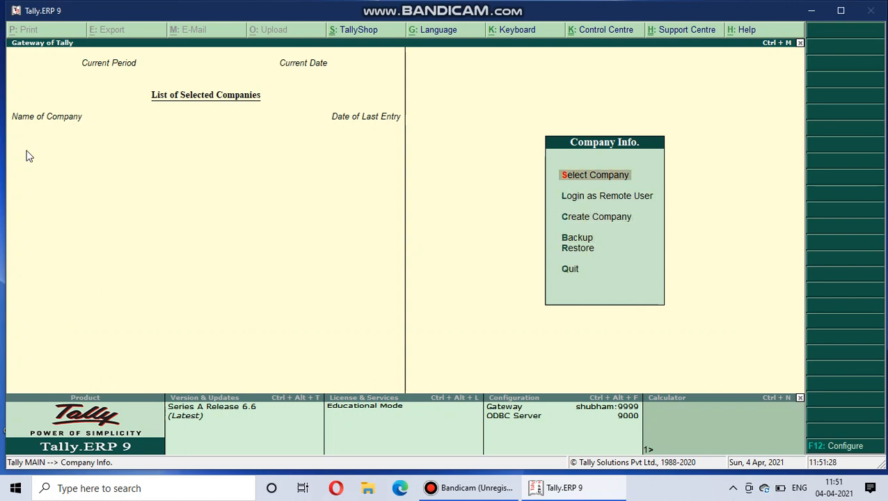
# Load the company Abc (10010) from the list of companies.
pyautogui.press('Return')
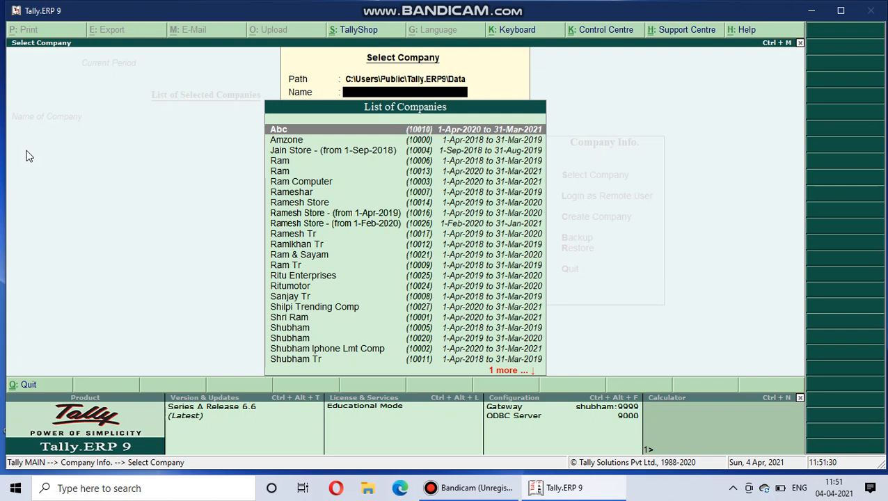
pyautogui.press('Return')
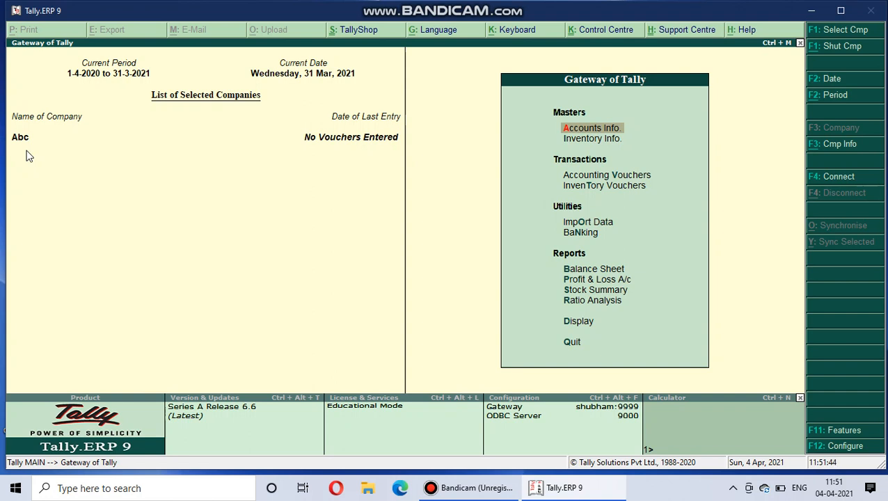
# Open company Abc for alteration, call up its deletion and cancel it.
pyautogui.hotkey('alt', 'F3')
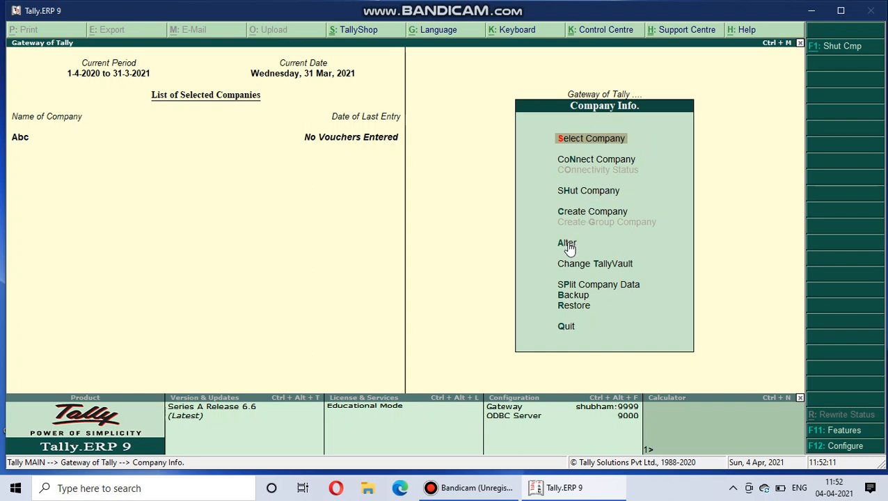
pyautogui.press('Down')
pyautogui.press('Down')
pyautogui.press('Down')
pyautogui.press('Down')
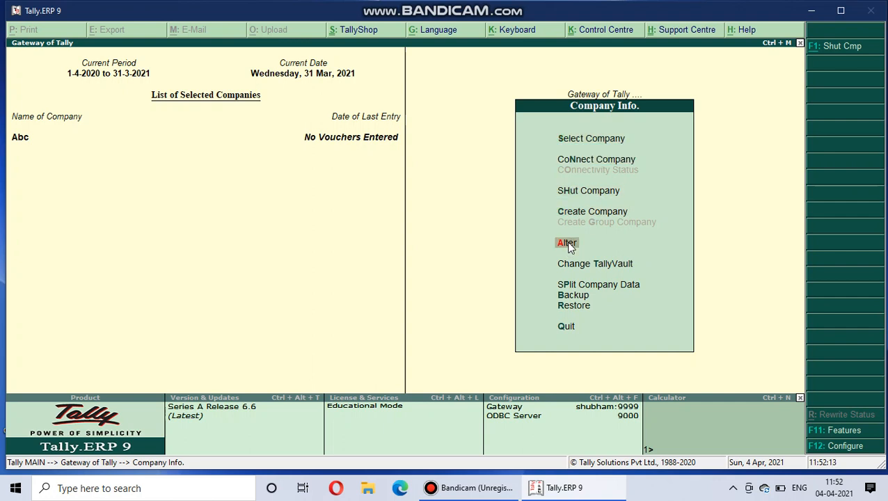
pyautogui.press('Return')
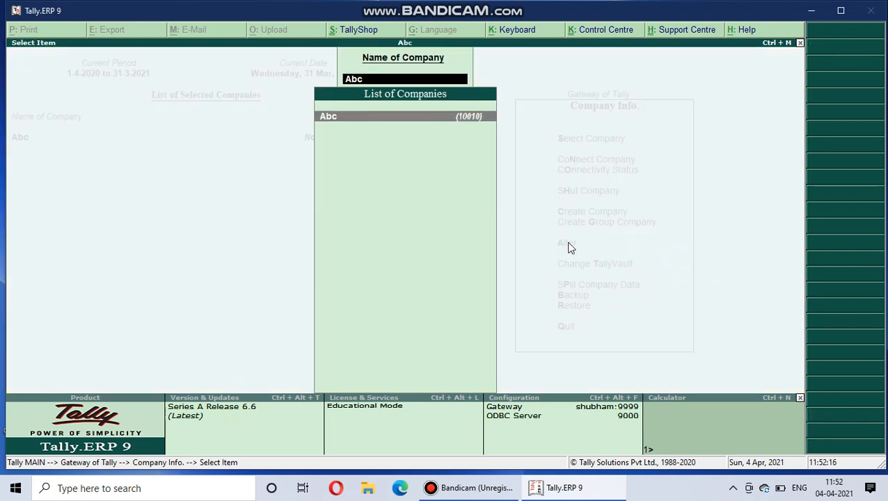
pyautogui.press('Return')
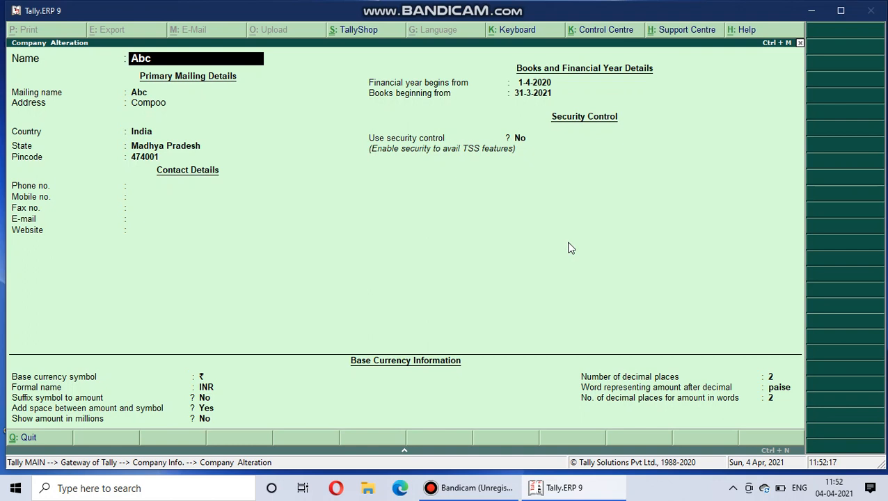
pyautogui.hotkey('alt', 'd')
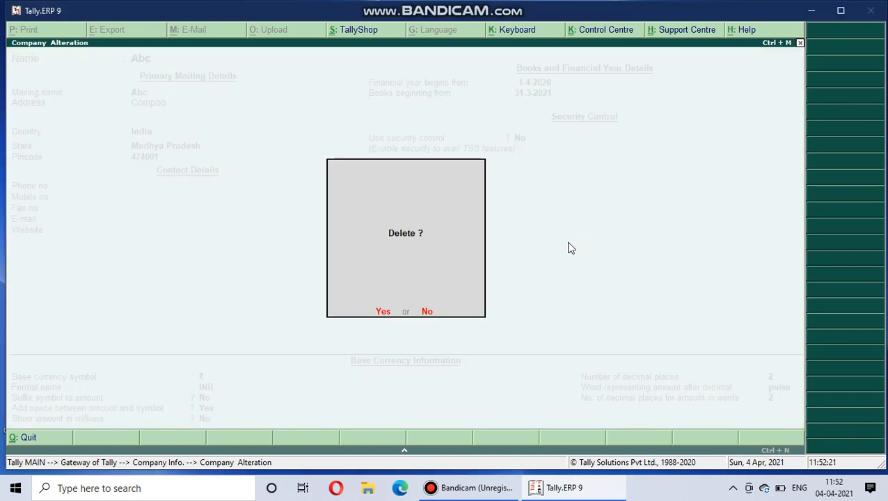
pyautogui.press('Escape')
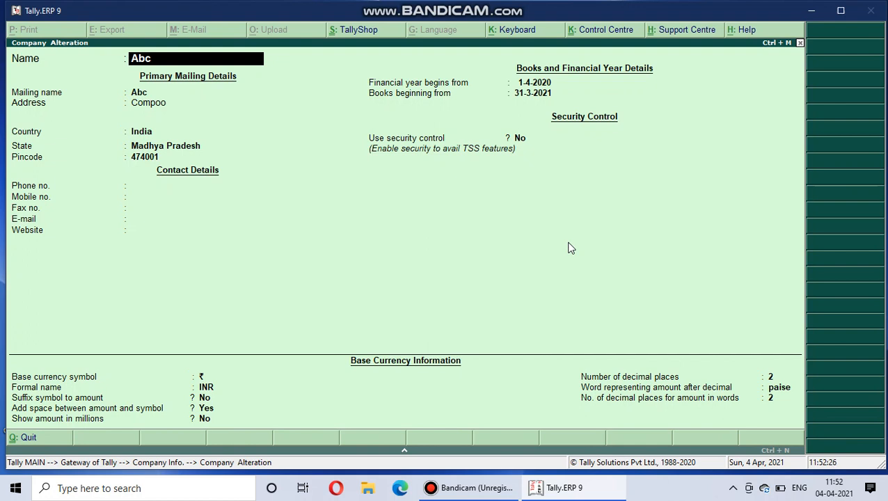
# Go through Abc's mailing, contact and financial year fields, and quit the alteration back to the Gateway of Tally without saving.
pyautogui.press('Return')
pyautogui.press('Return')
pyautogui.press('Return')
pyautogui.press('Return')
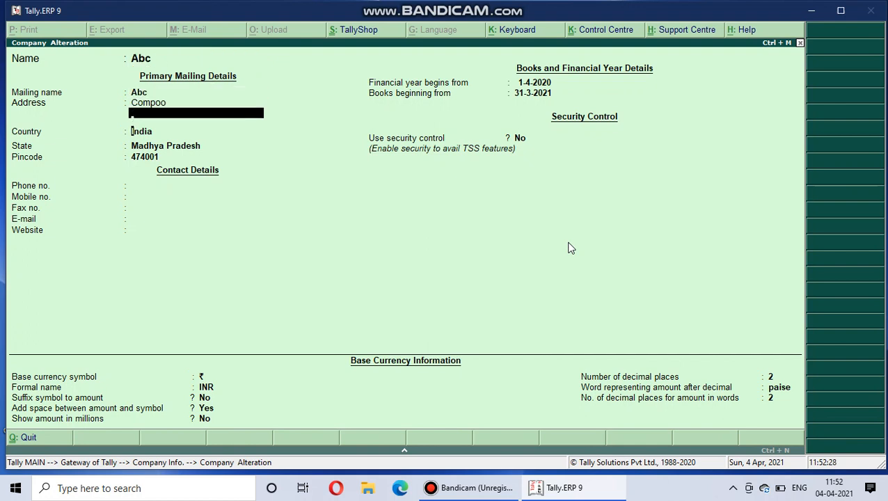
pyautogui.press('Return')
pyautogui.press('Return')
pyautogui.press('Return')
pyautogui.press('Return')
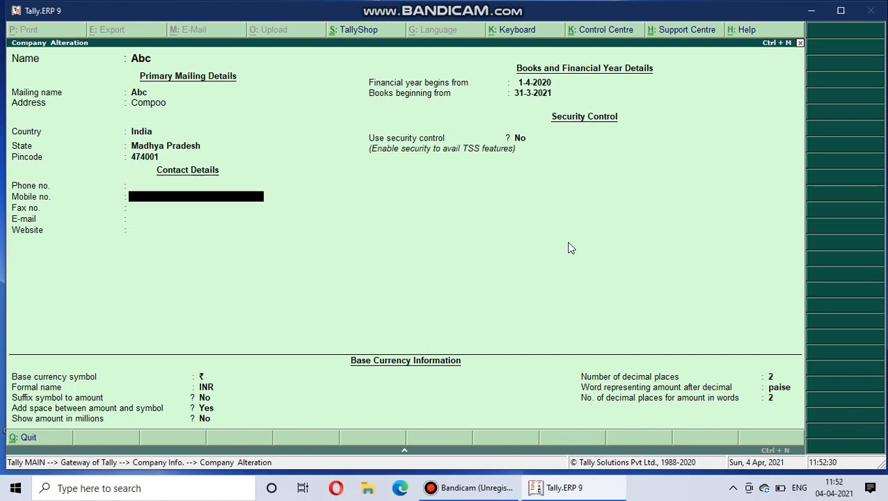
pyautogui.press('Return')
pyautogui.press('Return')
pyautogui.press('Return')
pyautogui.press('Return')
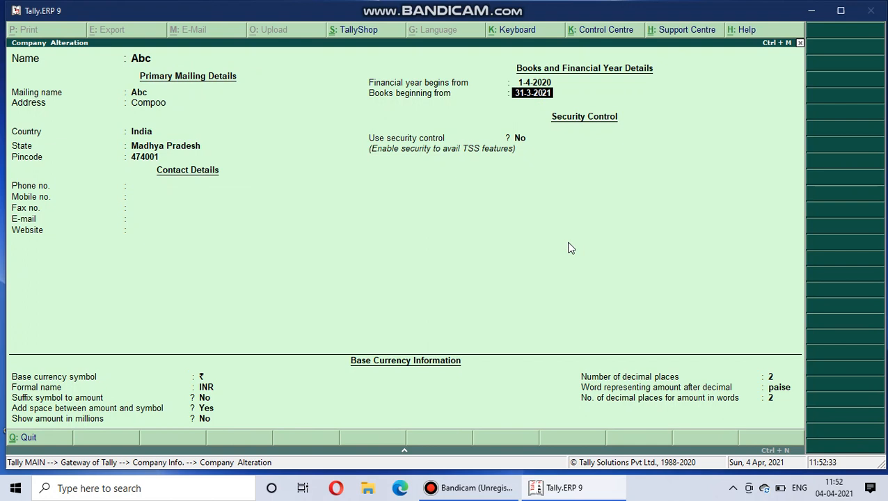
pyautogui.press('BackSpace')
pyautogui.press('Escape')
pyautogui.press('y')
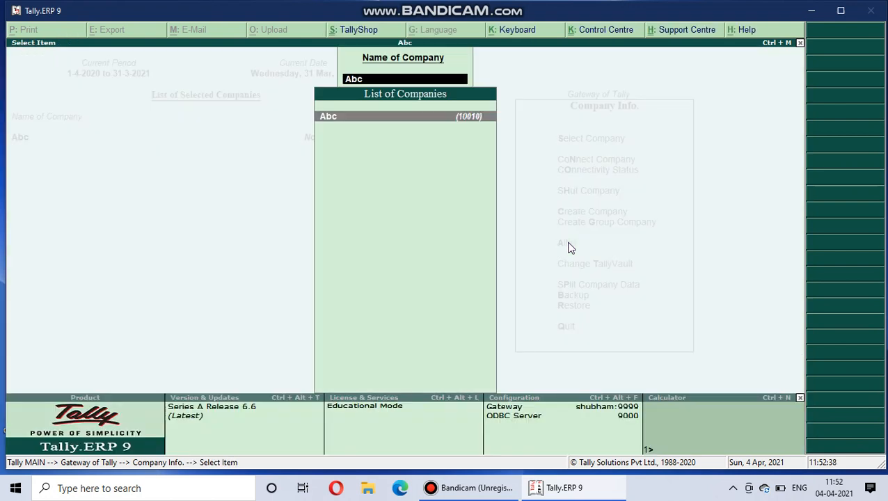
pyautogui.press('Escape')
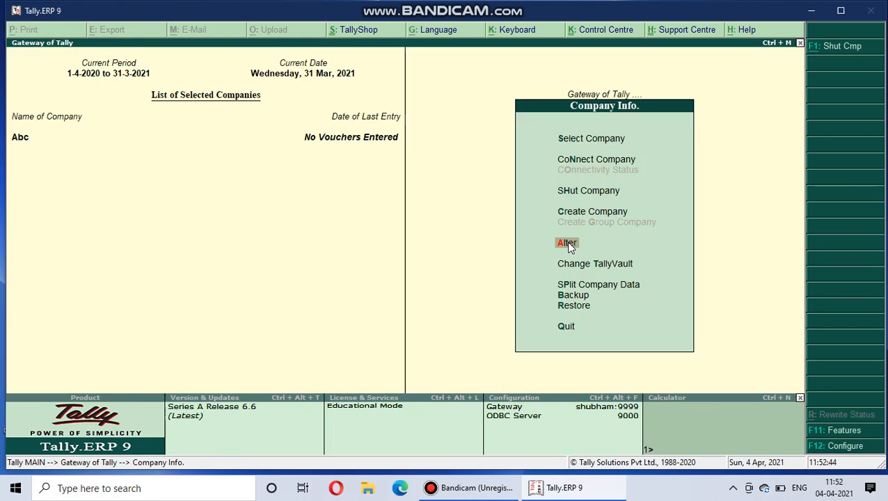
pyautogui.press('Escape')
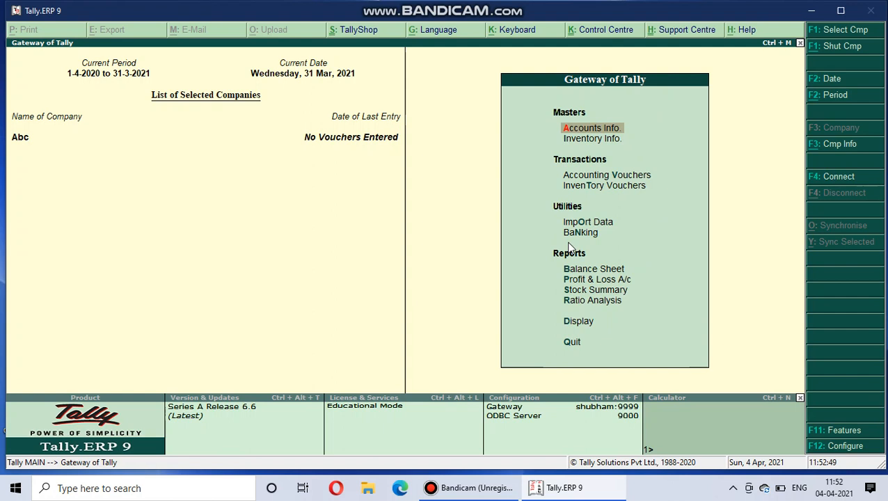
# Open the creation form for a new company from the company information options.
pyautogui.click(834, 146)
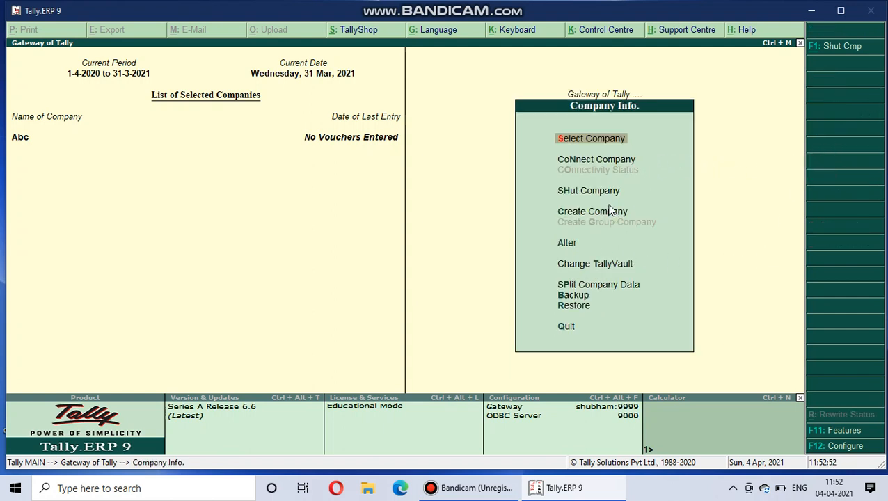
pyautogui.press('h')
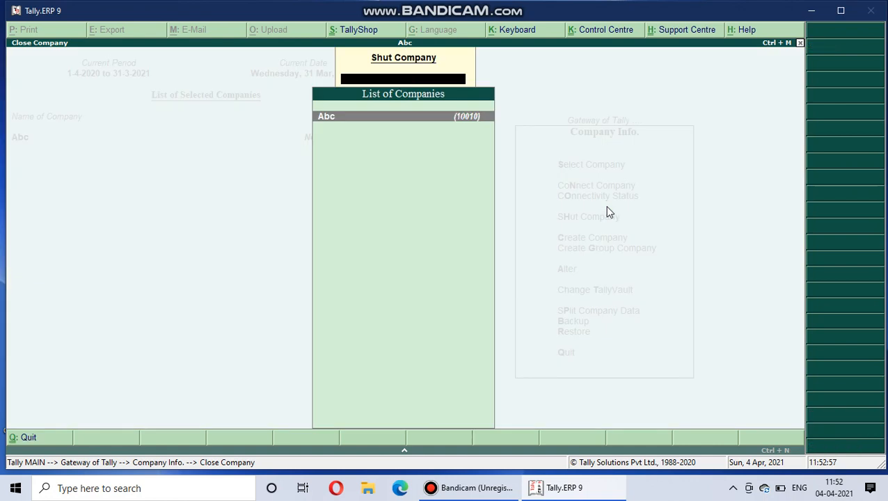
pyautogui.press('Escape')
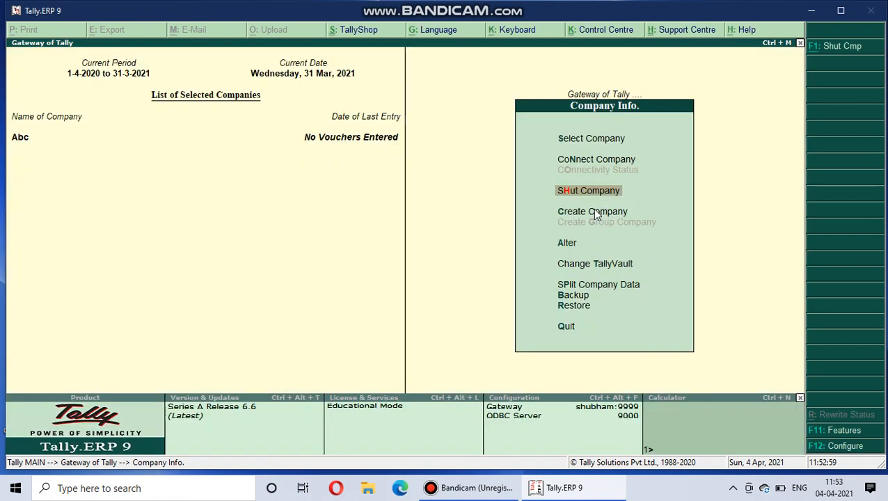
pyautogui.click(592, 211)
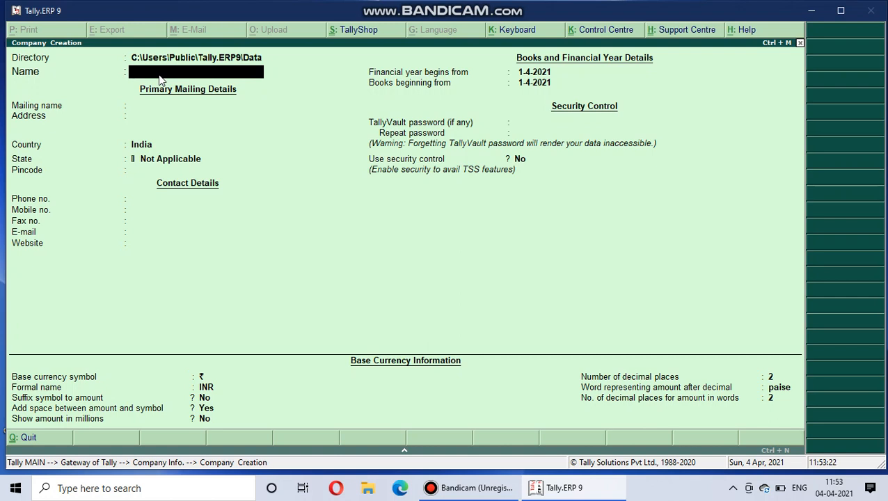
pyautogui.write('R')
pyautogui.press('BackSpace')
pyautogui.press('BackSpace')
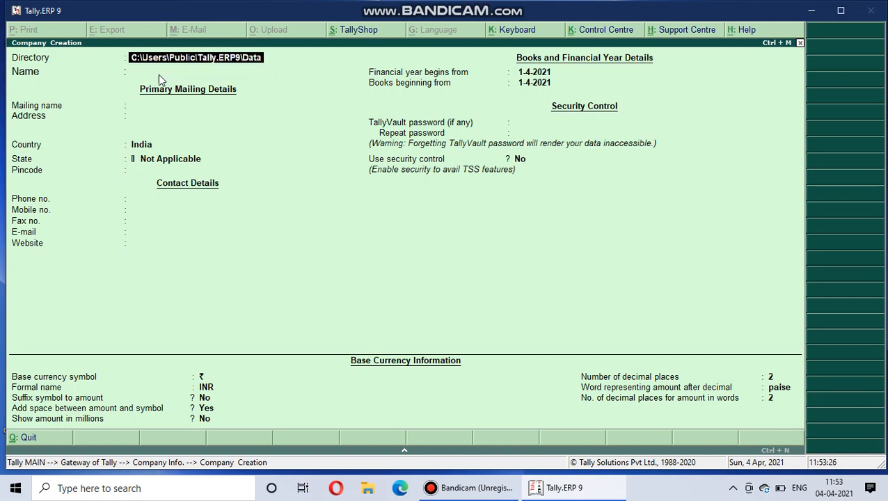
pyautogui.write('soc')
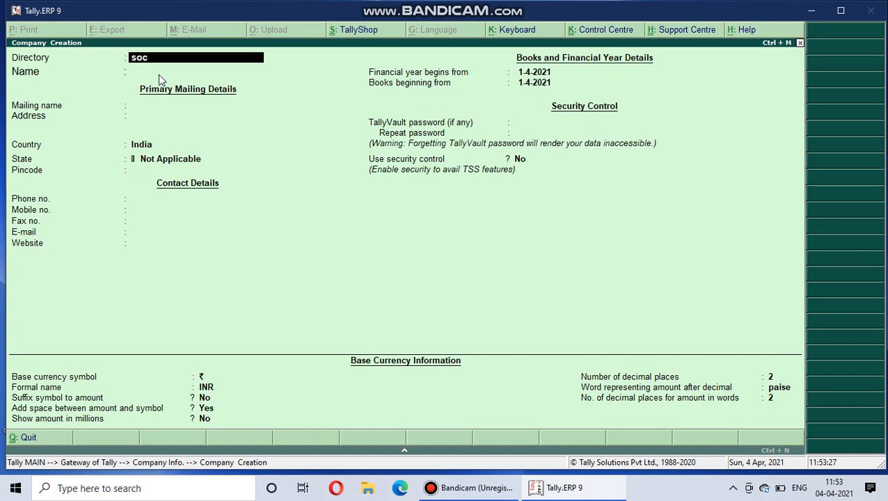
pyautogui.press('Return')
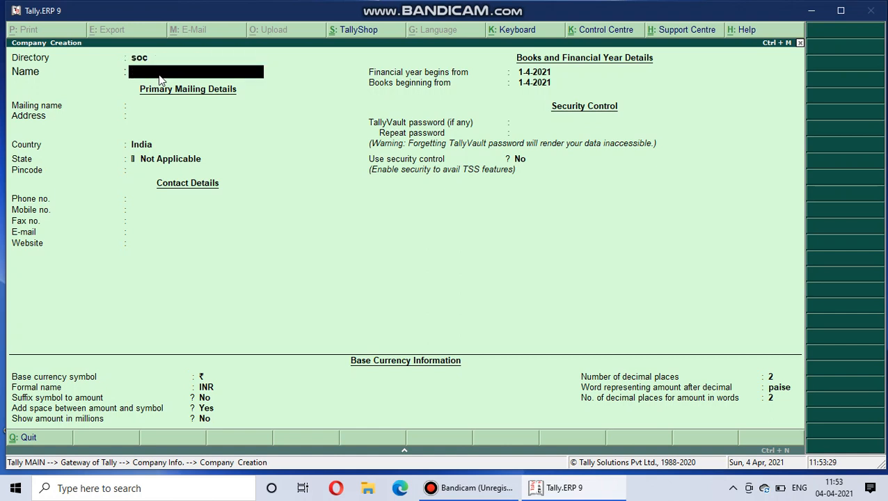
pyautogui.press('BackSpace')
pyautogui.write('basic')
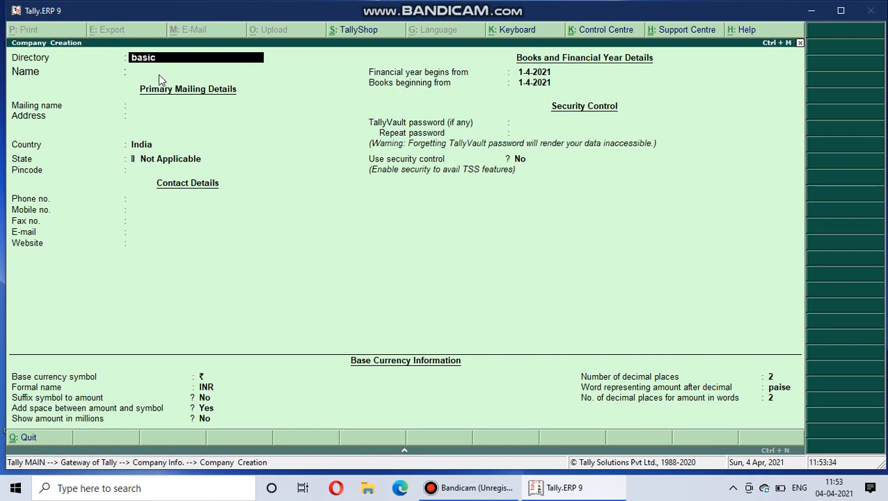
pyautogui.press('Return')
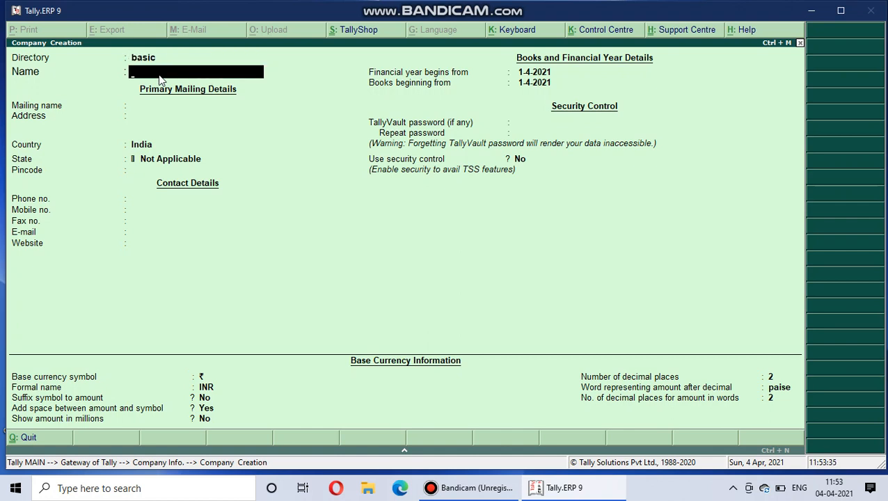
pyautogui.press('BackSpace')
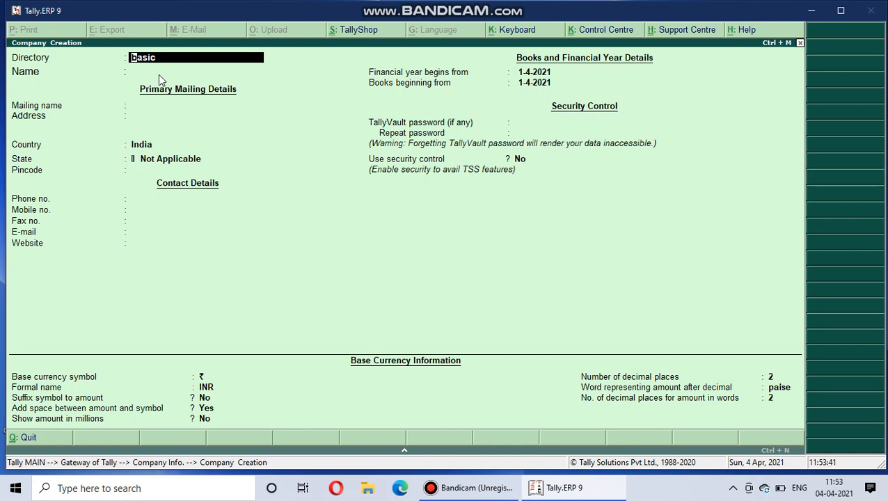
pyautogui.press('Escape')
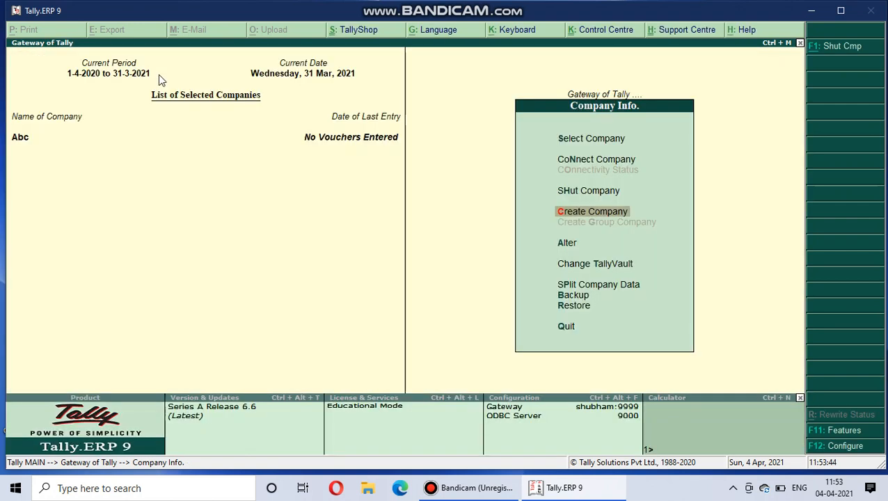
# Start a new company named Basic in the default data directory, with Basic as its mailing name.
pyautogui.press('Return')
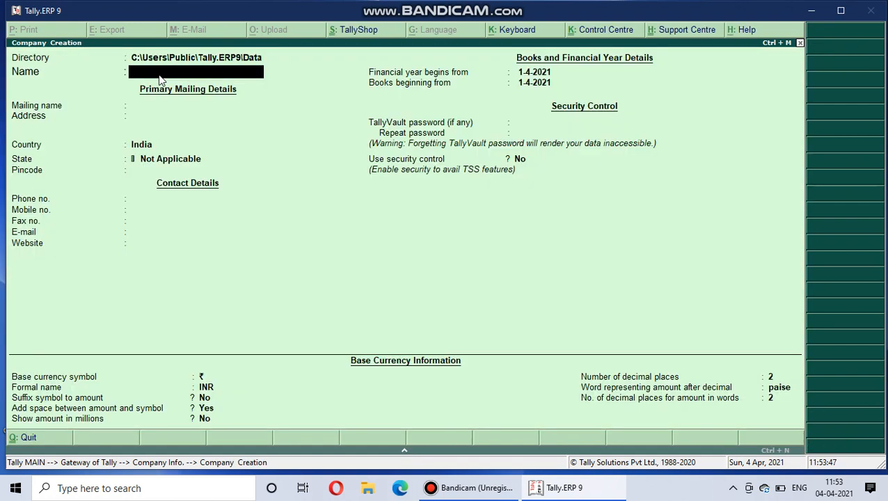
pyautogui.write('Basic')
pyautogui.press('Return')
# Enter the new company's address and leave its next address line blank.
pyautogui.press('Return')
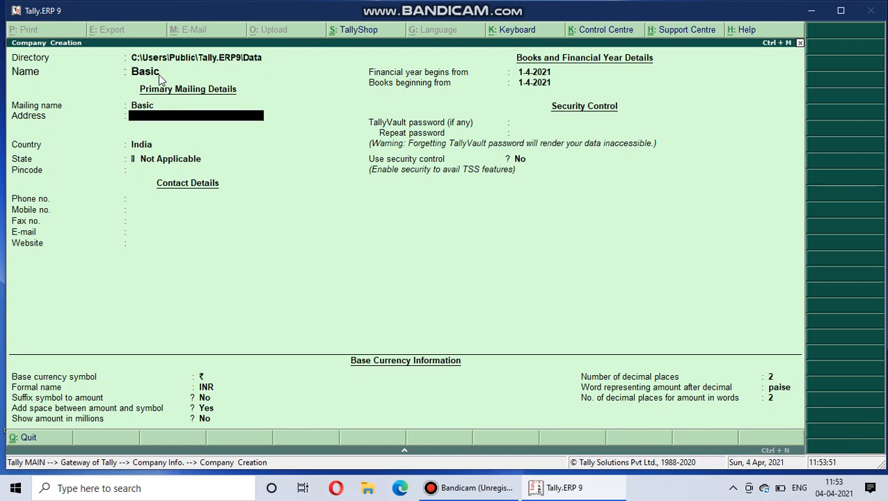
pyautogui.write('Compoo')
pyautogui.press('Return')
pyautogui.press('Return')
pyautogui.press('Return')
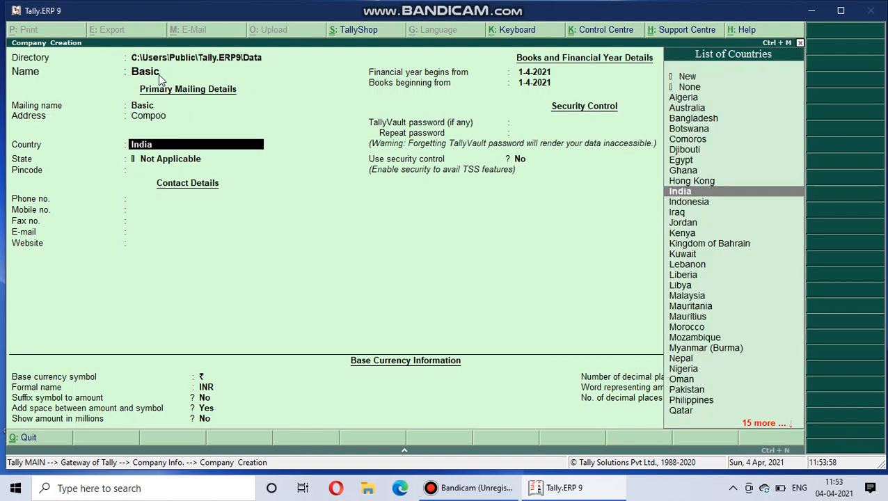
# Keep India as the country, set the state to Madhya Pradesh, and leave the pincode and contact details blank.
pyautogui.write('Ma')
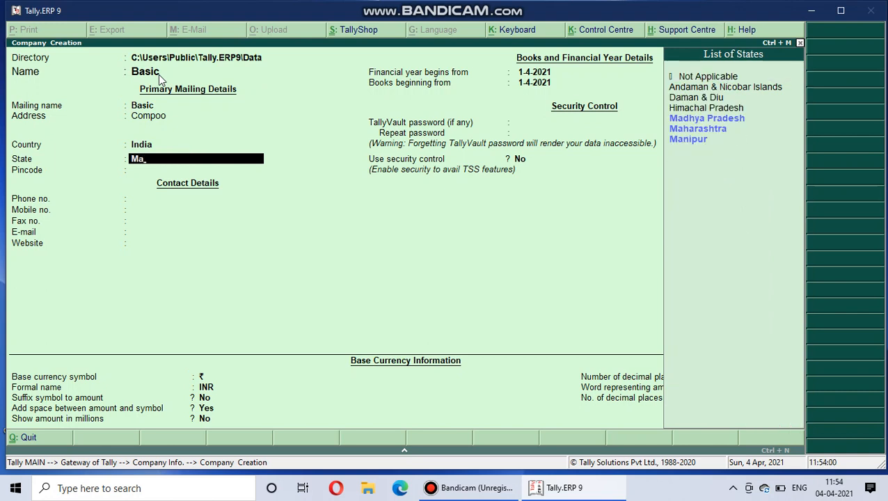
pyautogui.press('Return')
pyautogui.press('Return')
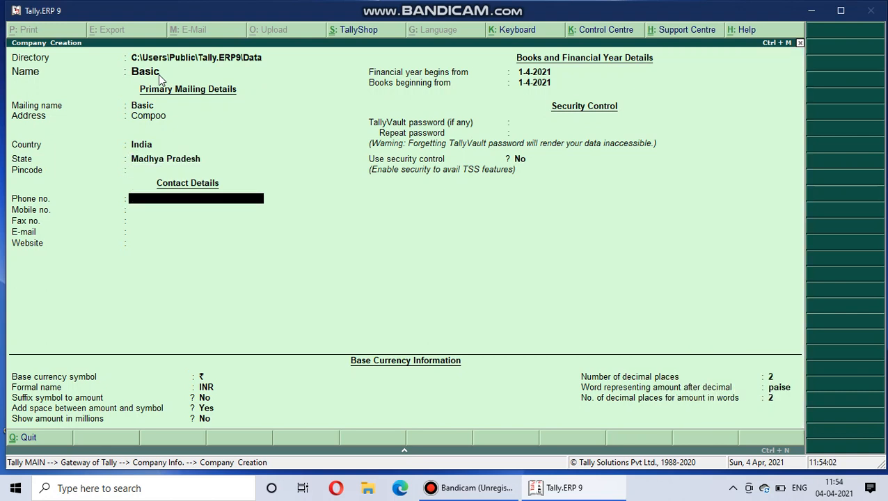
pyautogui.press('Return')
pyautogui.press('Return')
pyautogui.press('Return')
pyautogui.press('Return')
pyautogui.press('Return')
pyautogui.press('Return')
pyautogui.press('Return')
pyautogui.press('Return')
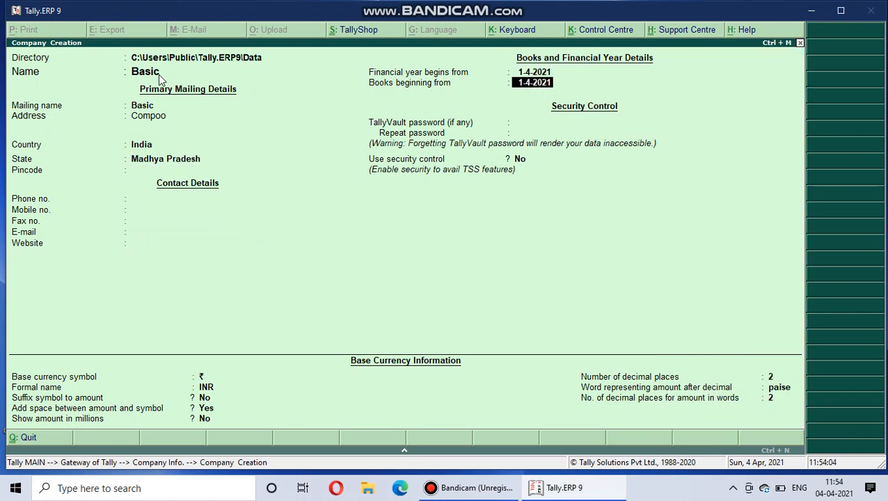
# Set the financial year to begin on 1-4-2020 and the books to begin on 31-3-2021.
pyautogui.press('BackSpace')
pyautogui.press('BackSpace')
pyautogui.press('BackSpace')
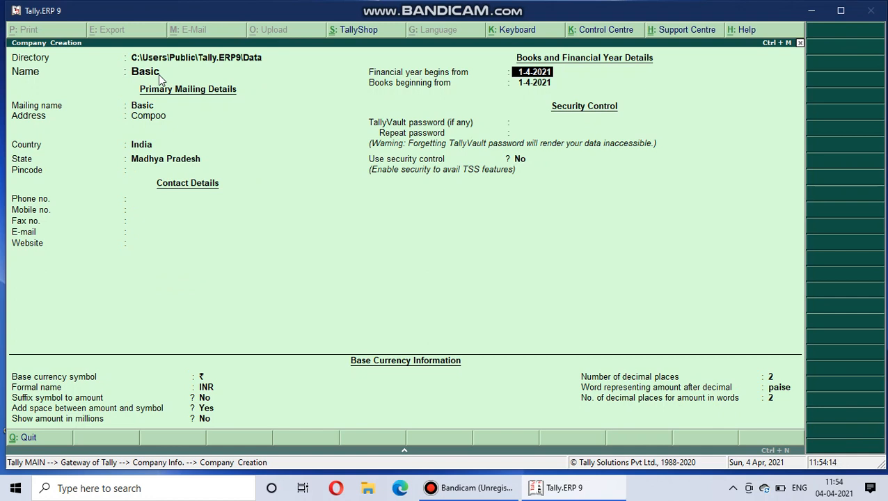
pyautogui.press('BackSpace')
pyautogui.write('1.4.2020')
pyautogui.press('Return')
pyautogui.write('31.3')
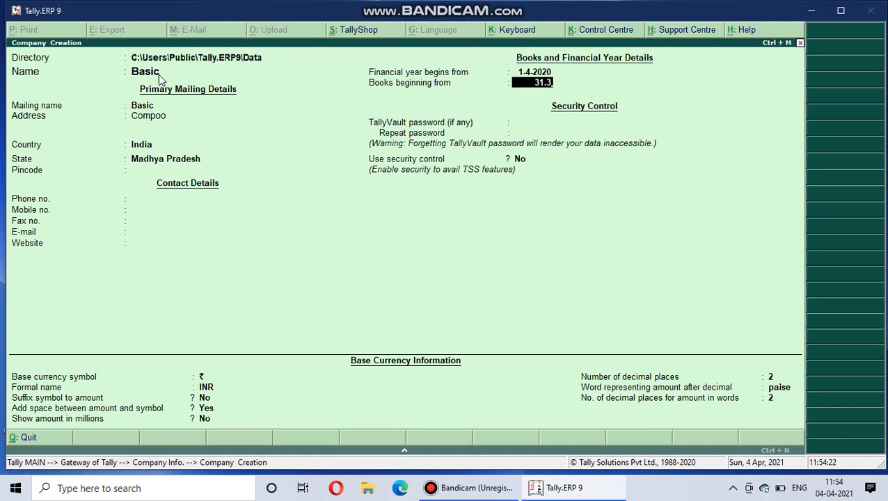
pyautogui.write('.202')
pyautogui.write('1')
pyautogui.press('Return')
pyautogui.press('Return')
pyautogui.press('Return')
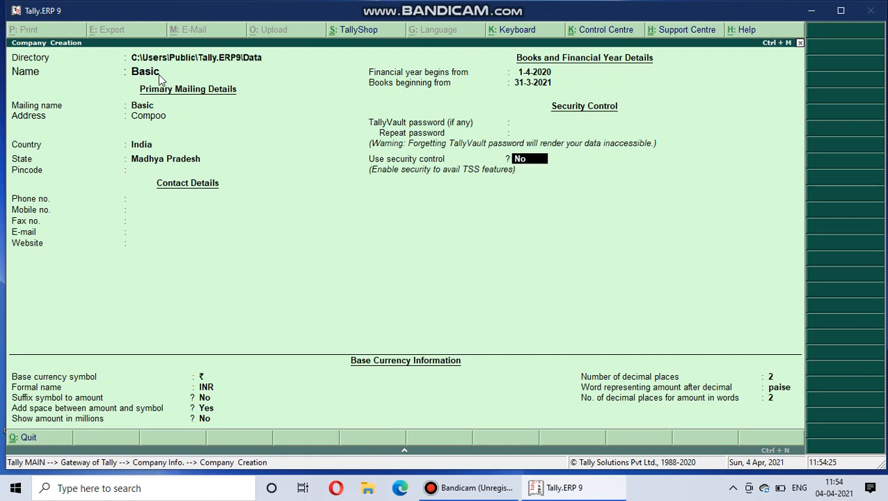
# Save the new company without a TallyVault password or security control, keeping the default base currency settings.
pyautogui.press('Return')
pyautogui.press('Return')
pyautogui.press('Return')
pyautogui.press('Return')
pyautogui.press('Return')
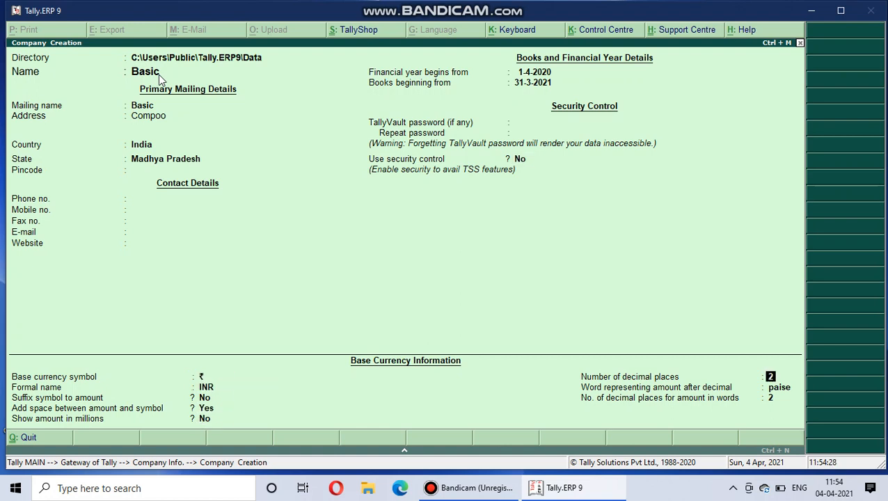
pyautogui.press('Return')
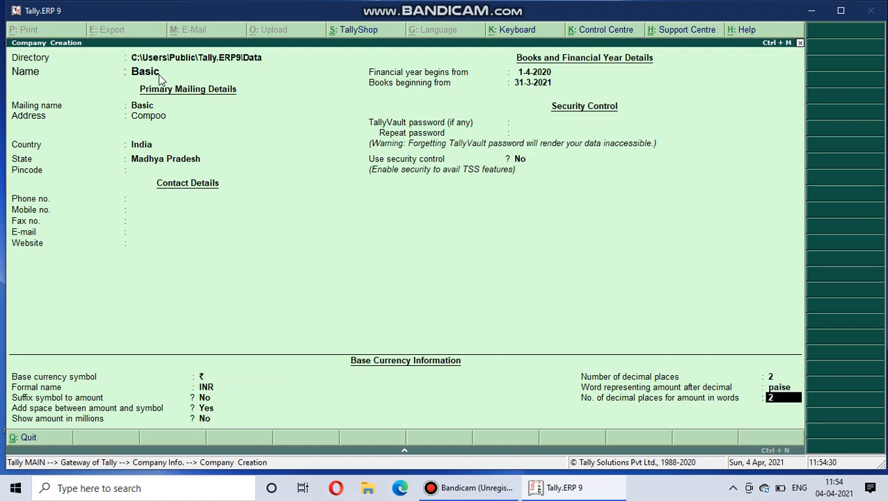
pyautogui.click(158, 73)
pyautogui.hotkey('ctrl', 'a')
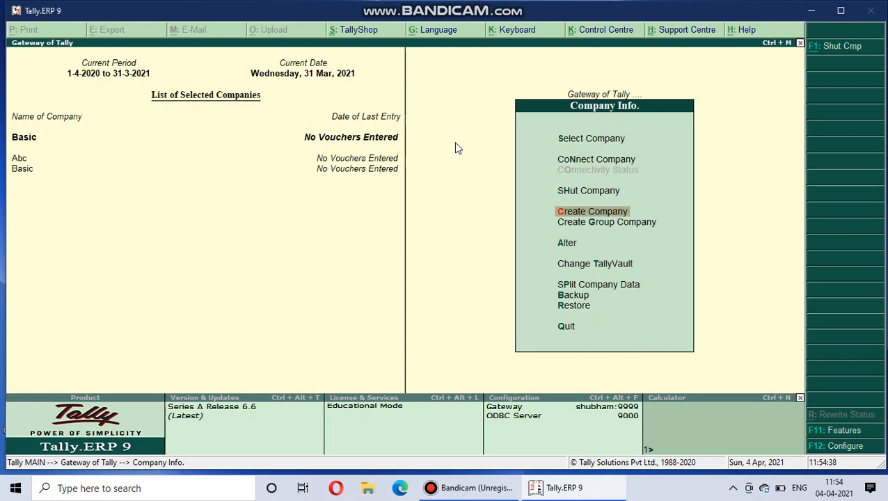
# Shut the company Abc and return to the Gateway of Tally.
pyautogui.click(568, 195)
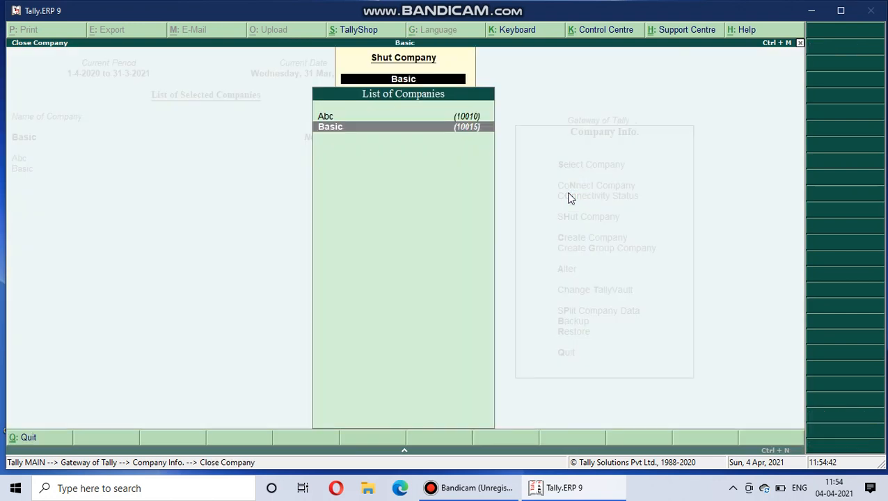
pyautogui.press('Up')
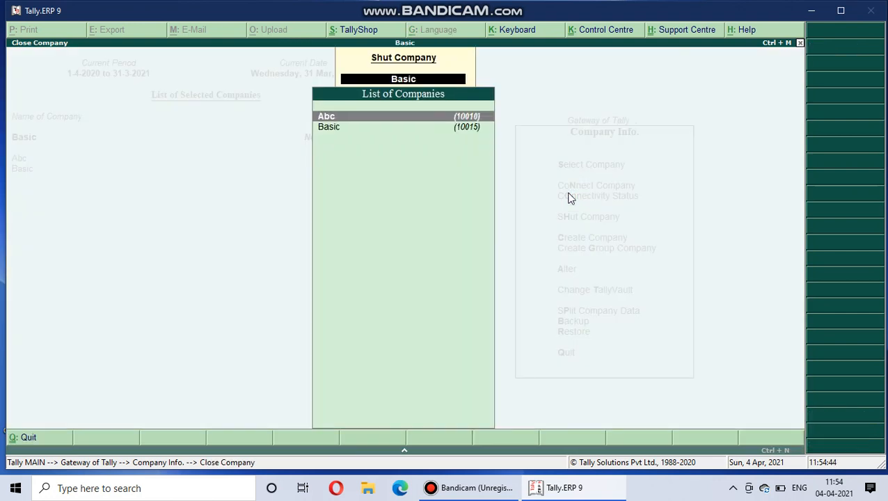
pyautogui.press('Return')
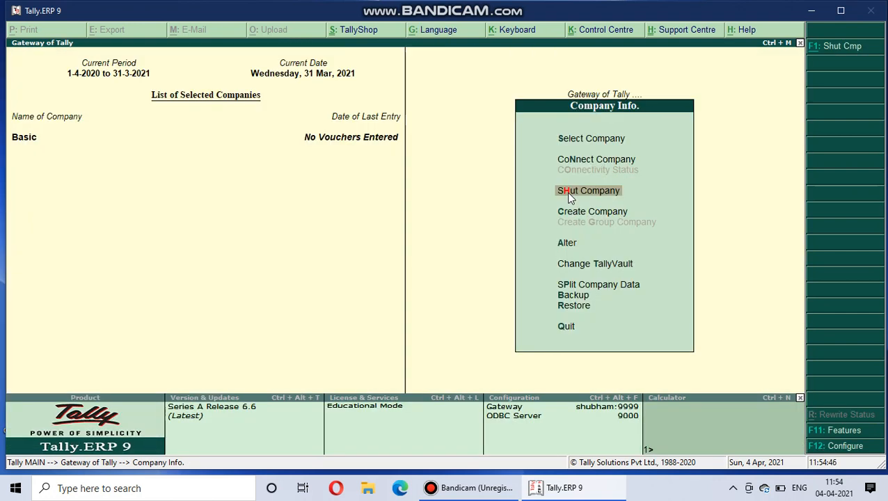
pyautogui.press('Escape')
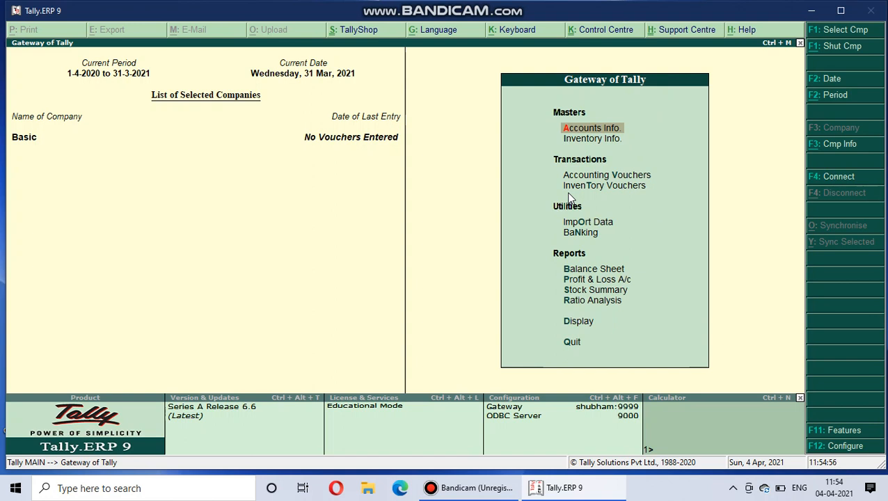
# Create a single ledger named Capital under Capital Account with default details, and return to the ledger options.
pyautogui.press('Return')
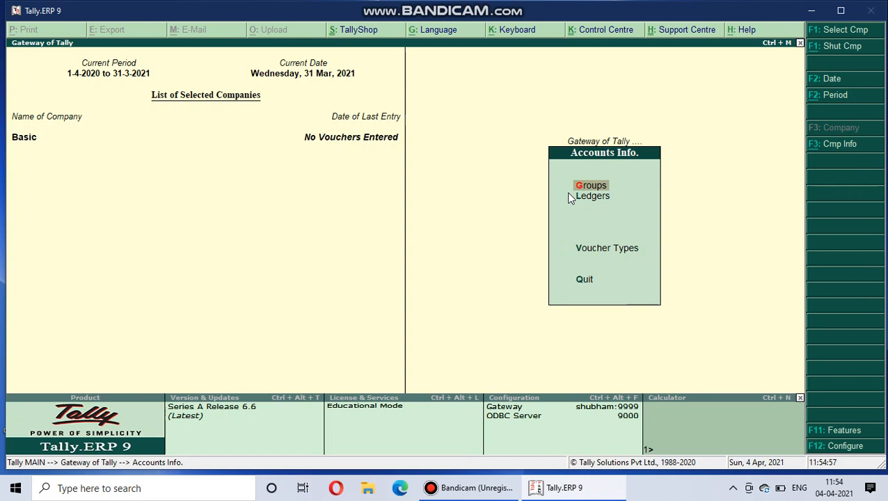
pyautogui.press('Down')
pyautogui.press('Return')
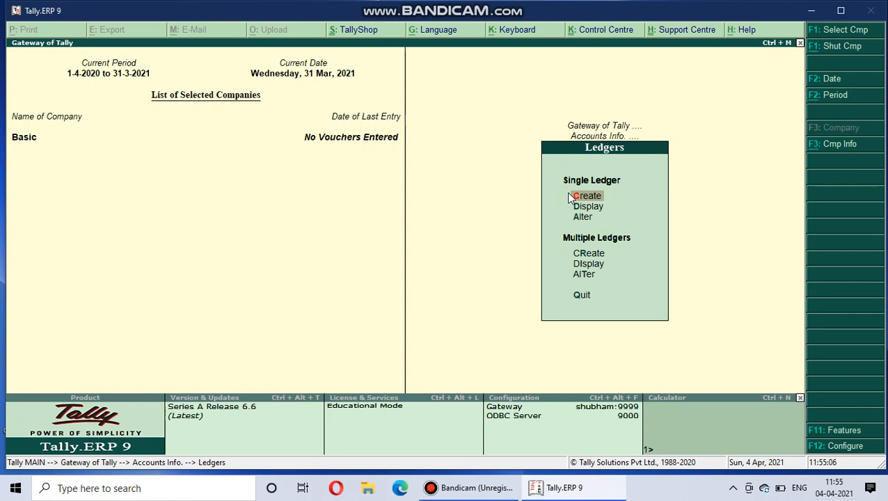
pyautogui.click(585, 196)
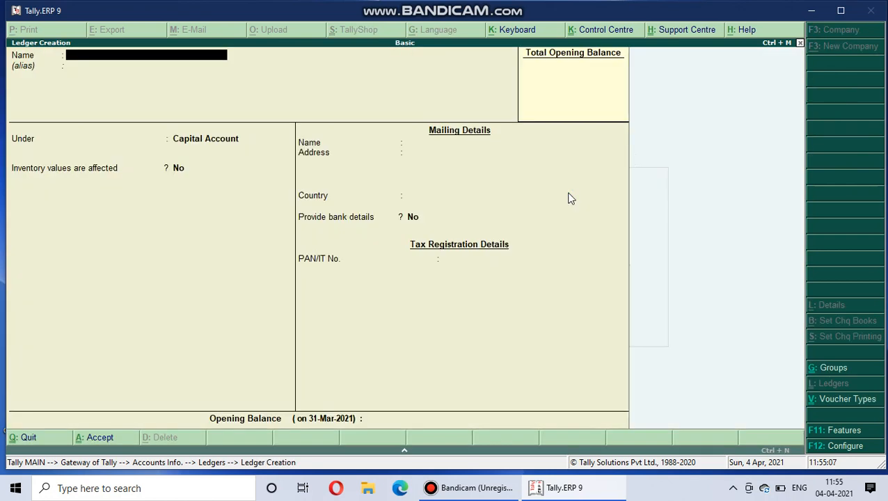
pyautogui.write('Capital')
pyautogui.press('Return')
pyautogui.press('Return')
pyautogui.press('Return')
pyautogui.press('Return')
pyautogui.press('Return')
pyautogui.press('Return')
pyautogui.press('Return')
pyautogui.press('Return')
pyautogui.press('Return')
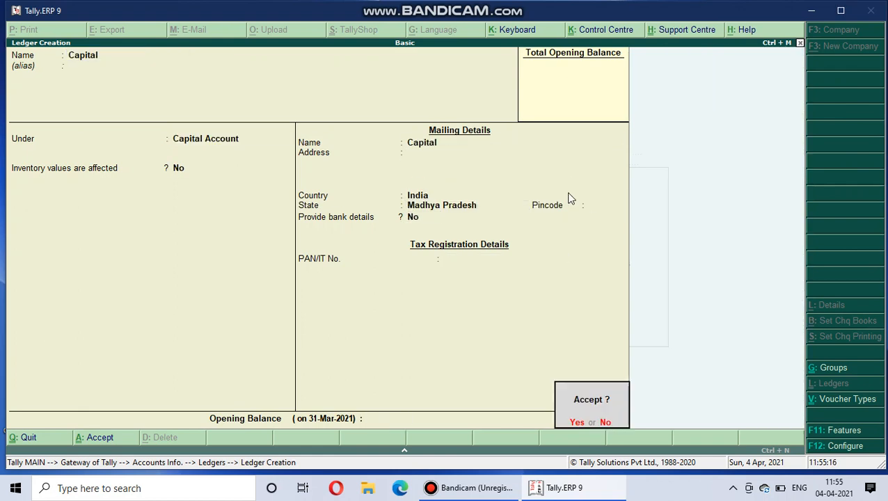
pyautogui.press('Return')
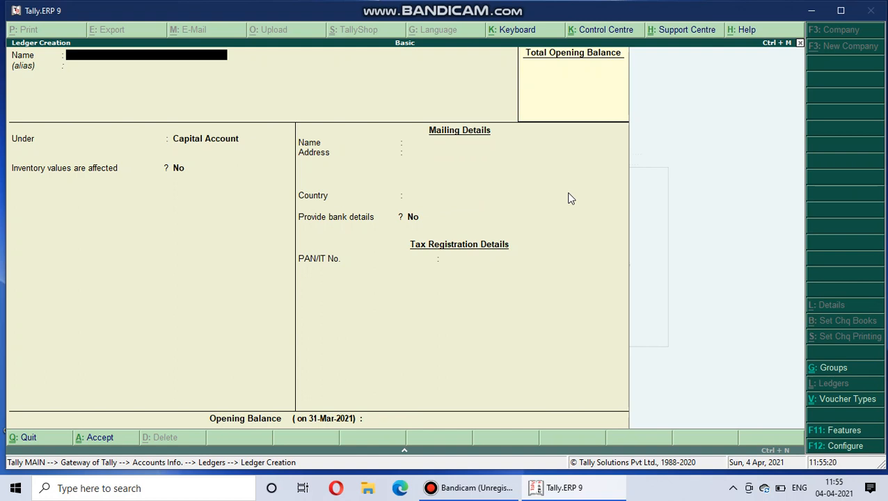
pyautogui.press('Escape')
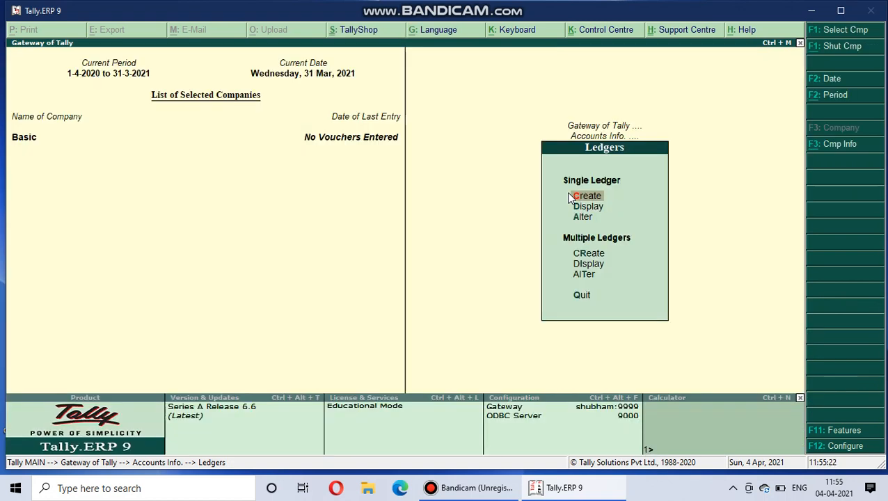
# Display the Capital ledger's details and return to the ledger options.
pyautogui.press('Down')
pyautogui.press('Return')
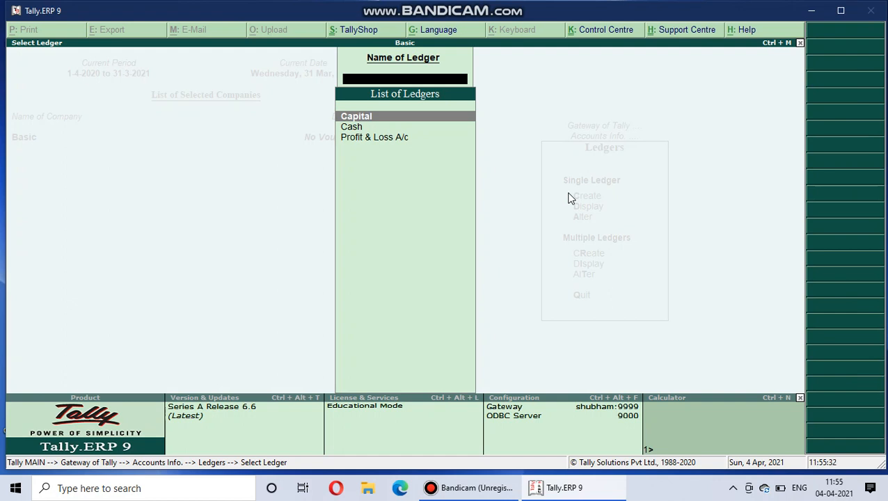
pyautogui.press('Return')
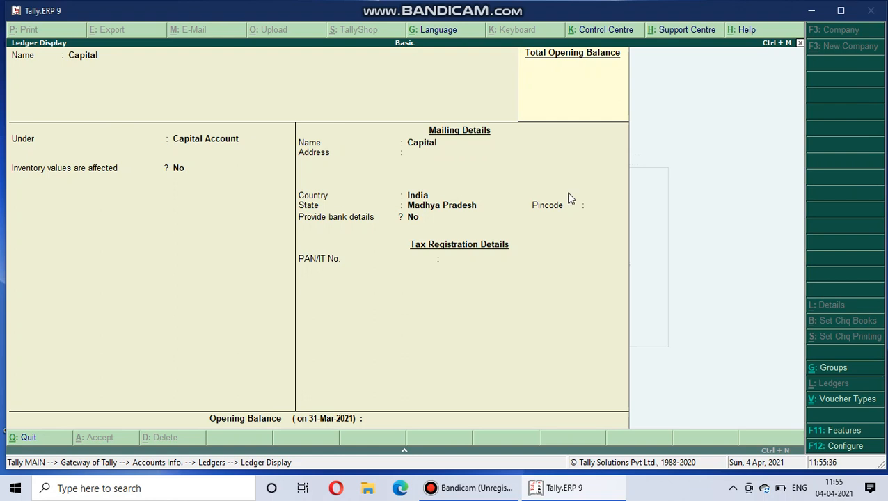
pyautogui.press('Escape')
pyautogui.press('Escape')
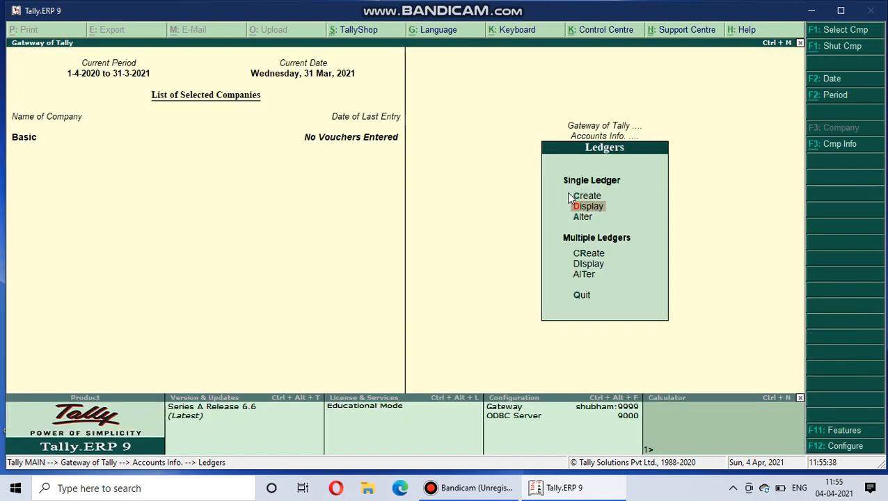
# Open the Capital ledger for alteration, go through its fields, and leave without saving any change.
pyautogui.press('Down')
pyautogui.press('Return')
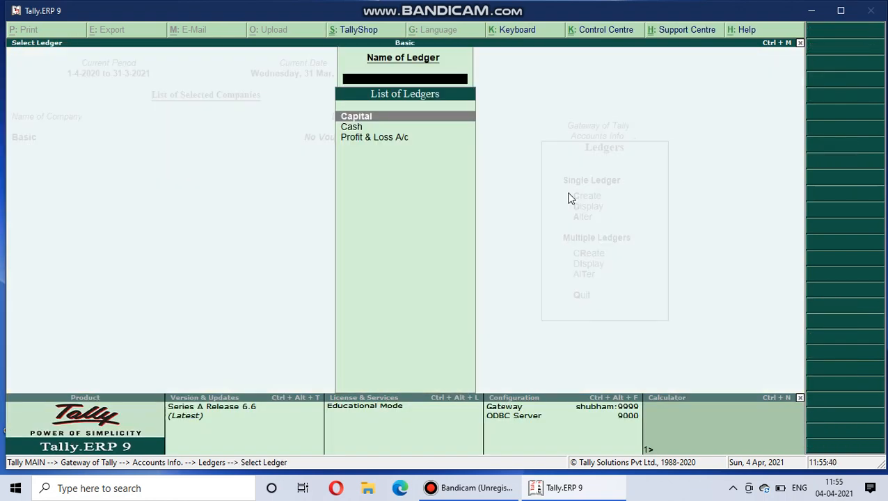
pyautogui.press('Return')
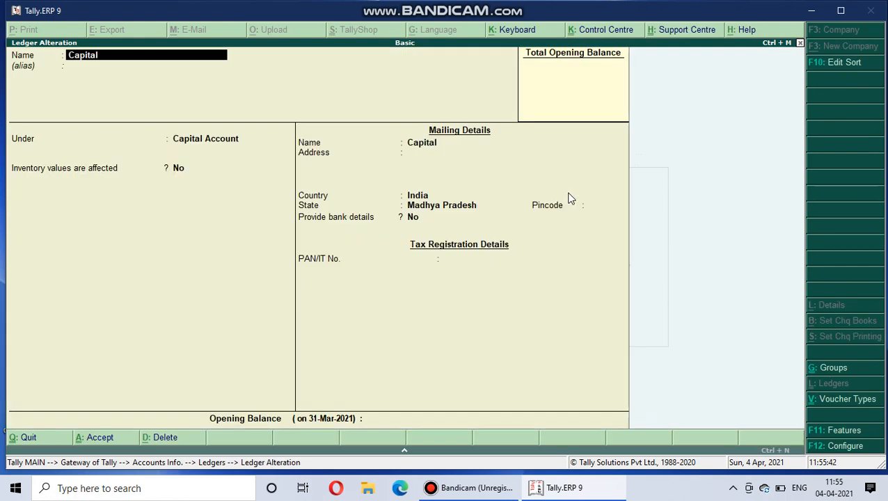
pyautogui.press('Return')
pyautogui.press('Return')
pyautogui.press('Return')
pyautogui.press('Return')
pyautogui.press('Return')
pyautogui.press('Return')
pyautogui.press('Return')
pyautogui.press('Return')
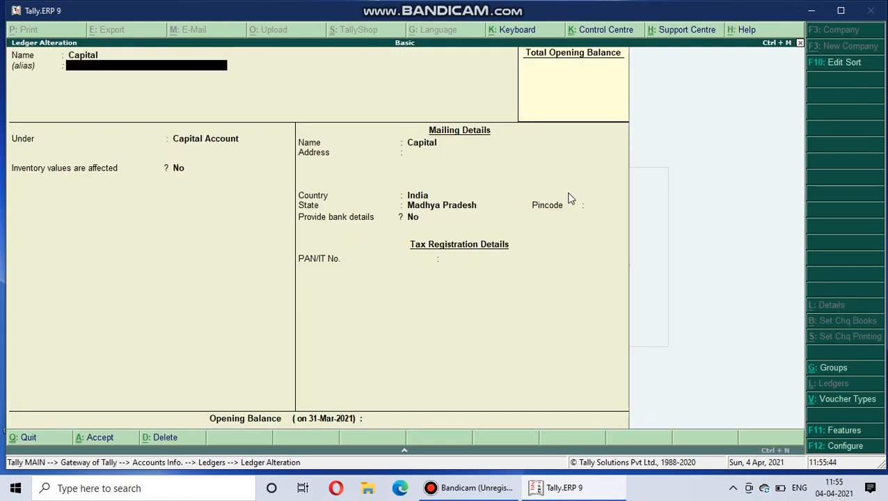
pyautogui.press('Return')
pyautogui.press('Return')
pyautogui.press('Return')
pyautogui.press('Return')
pyautogui.press('Return')
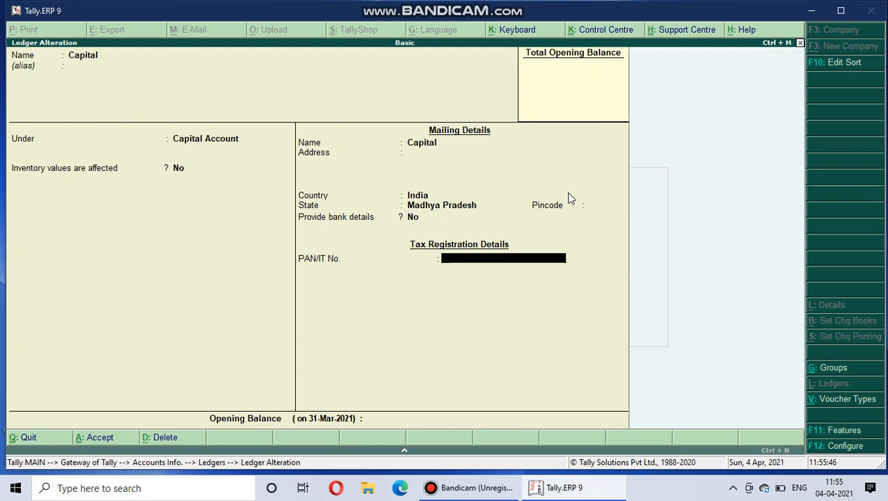
pyautogui.press('Escape')
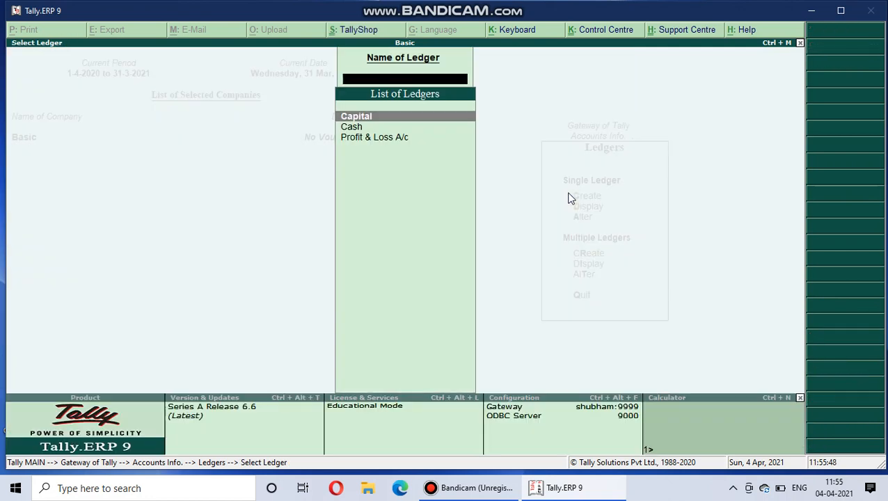
pyautogui.press('Escape')
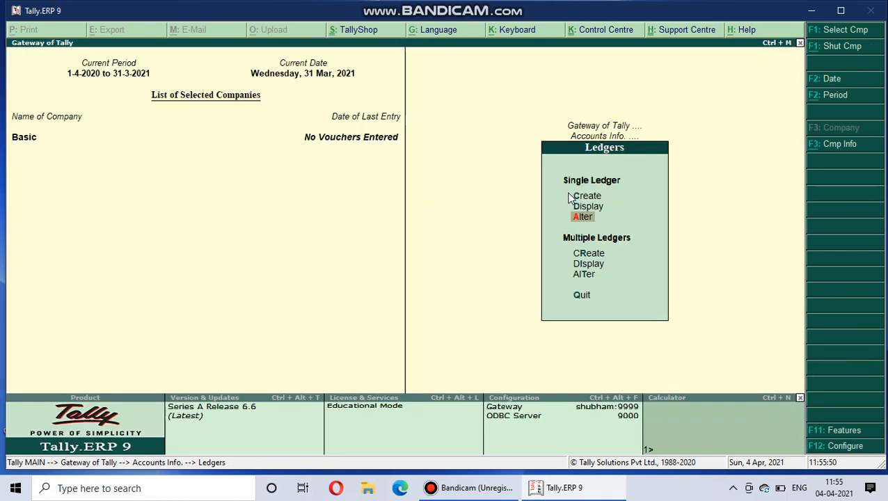
# Open the creation form for multiple ledgers with All Items as the group.
pyautogui.press('Down')
pyautogui.press('Down')
pyautogui.press('Up')
pyautogui.press('Return')
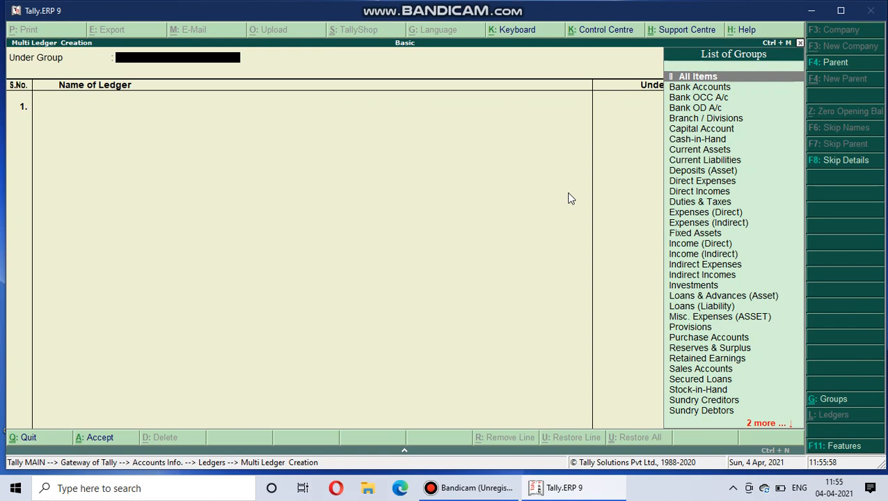
pyautogui.press('Return')
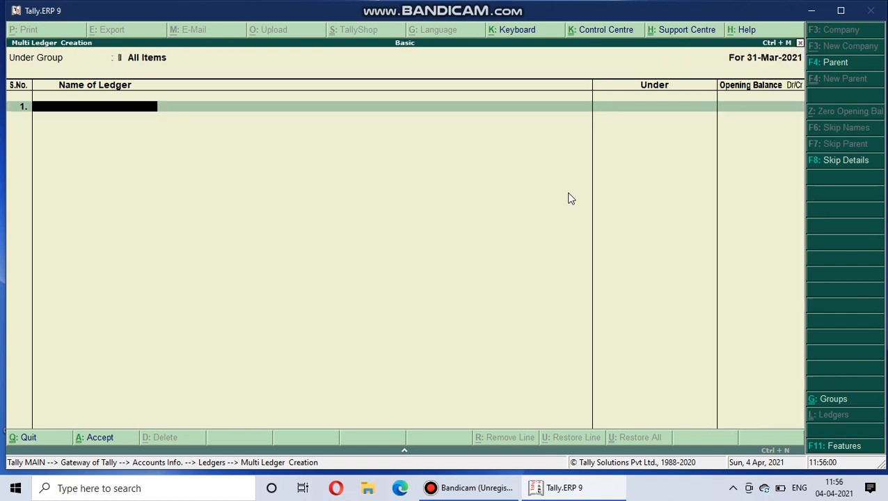
# Add a Sales ledger under Sales Accounts on the first line, leaving its opening balance blank.
pyautogui.write('Sales')
pyautogui.press('Return')
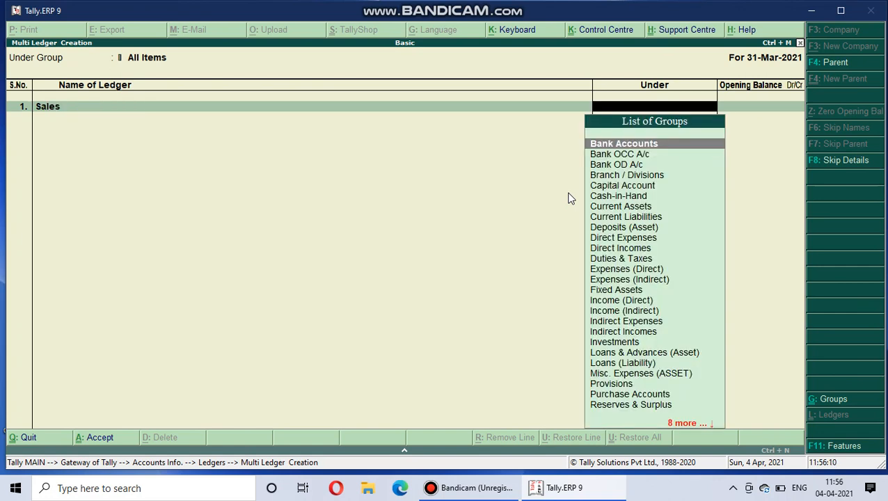
pyautogui.write('Sa')
pyautogui.press('Return')
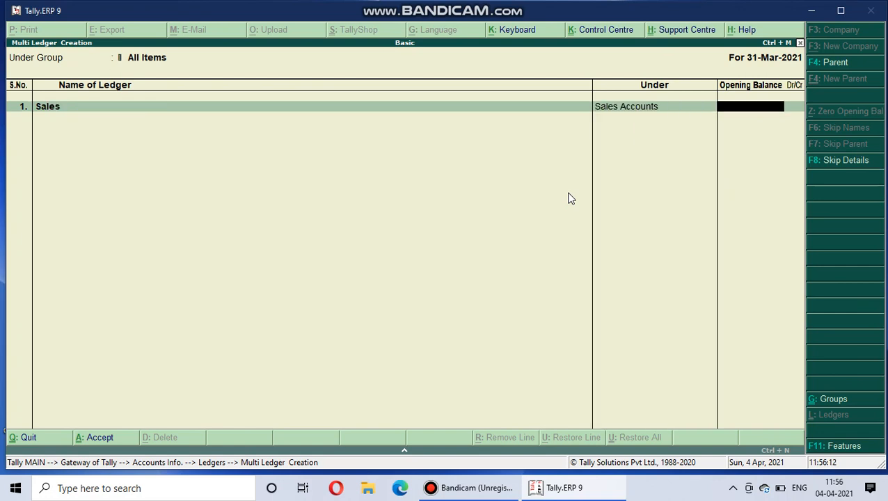
pyautogui.press('Return')
# Add a Carrige ledger under Direct Expenses on the second line, leaving its opening balance blank.
pyautogui.write('C')
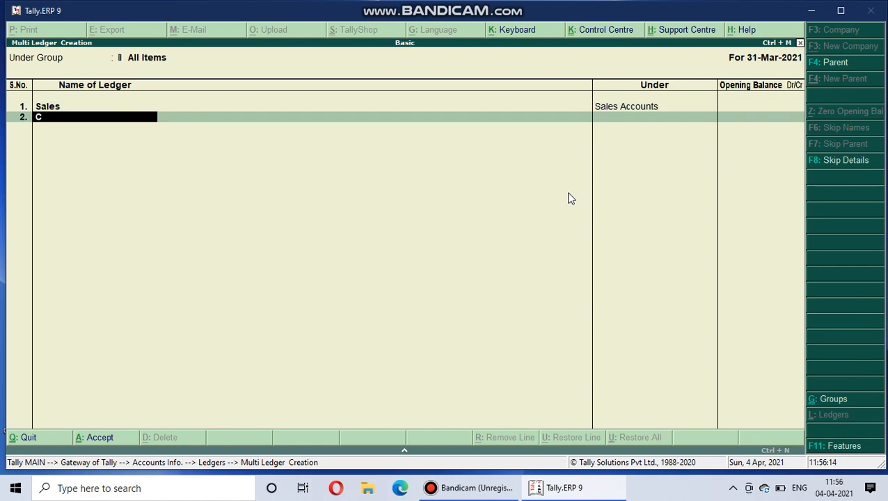
pyautogui.write('arrige')
pyautogui.press('Return')
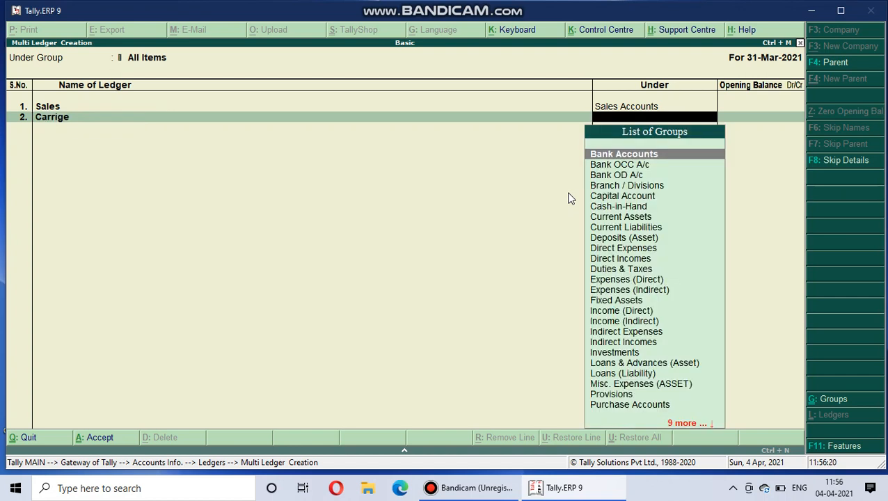
pyautogui.write('D')
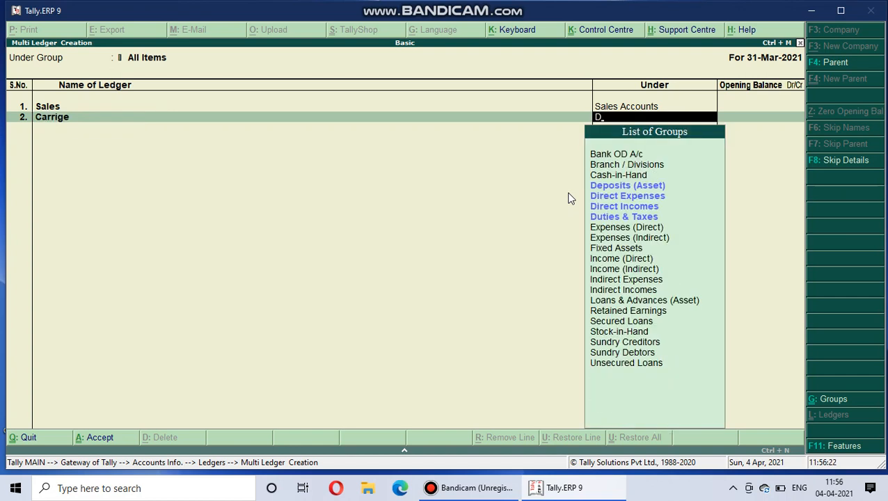
pyautogui.press('Down')
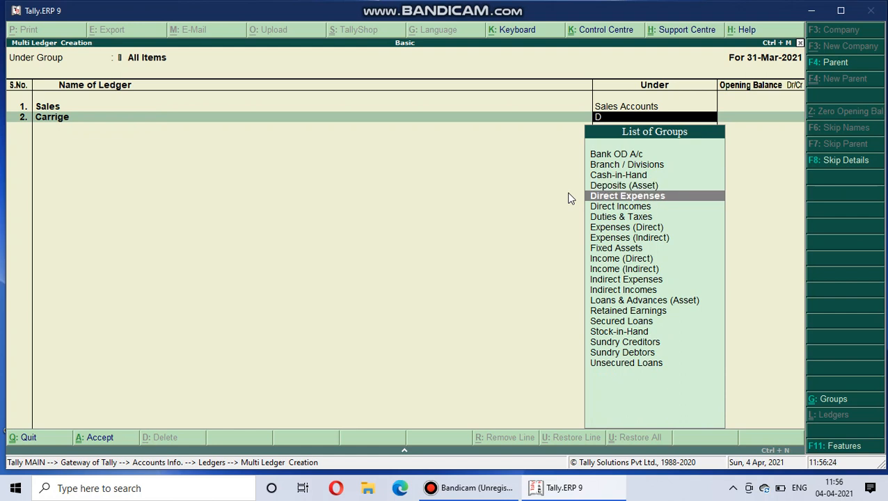
pyautogui.press('Return')
pyautogui.press('Return')
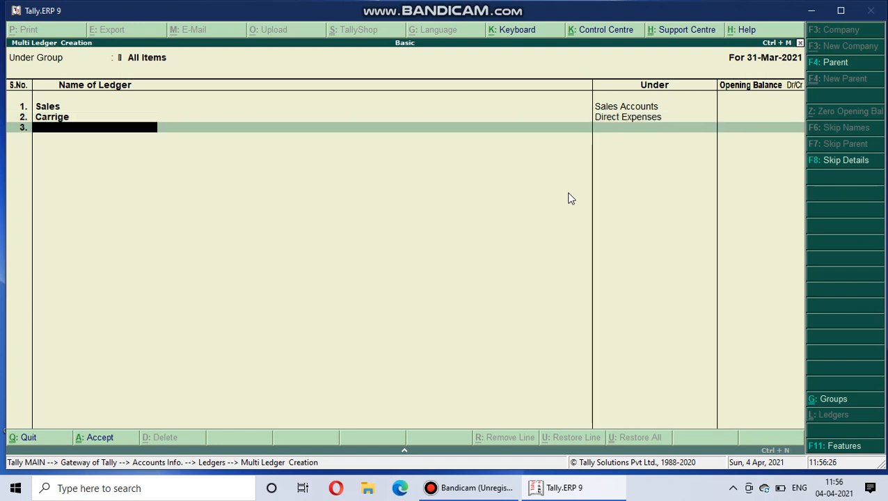
# Add a Purchase ledger under Purchase Accounts on the third line, with no opening balance.
pyautogui.write('Purchase')
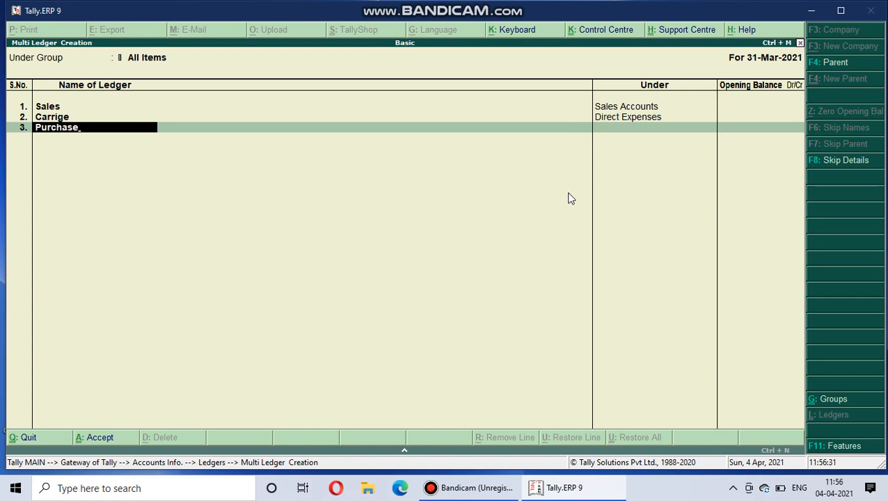
pyautogui.press('Return')
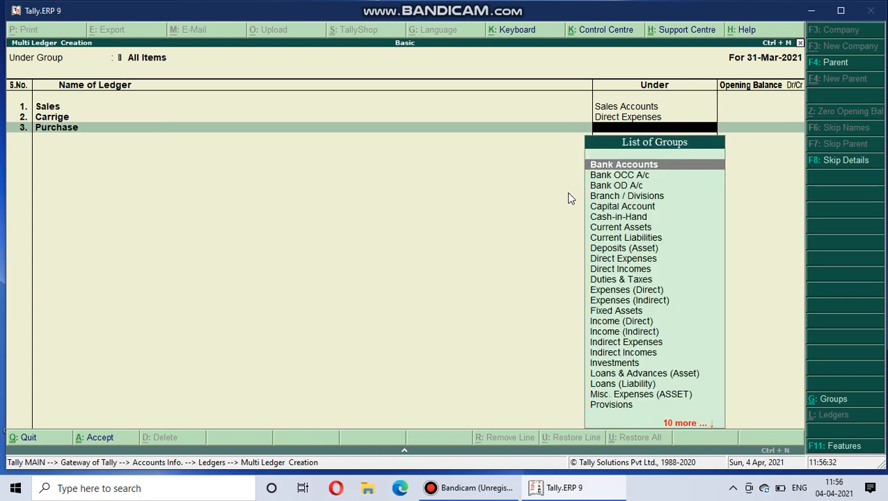
pyautogui.write('Pu')
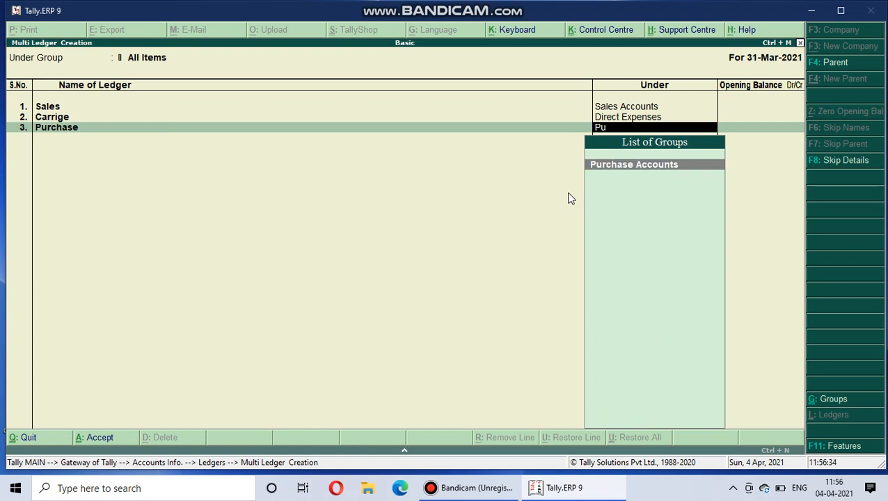
pyautogui.press('Return')
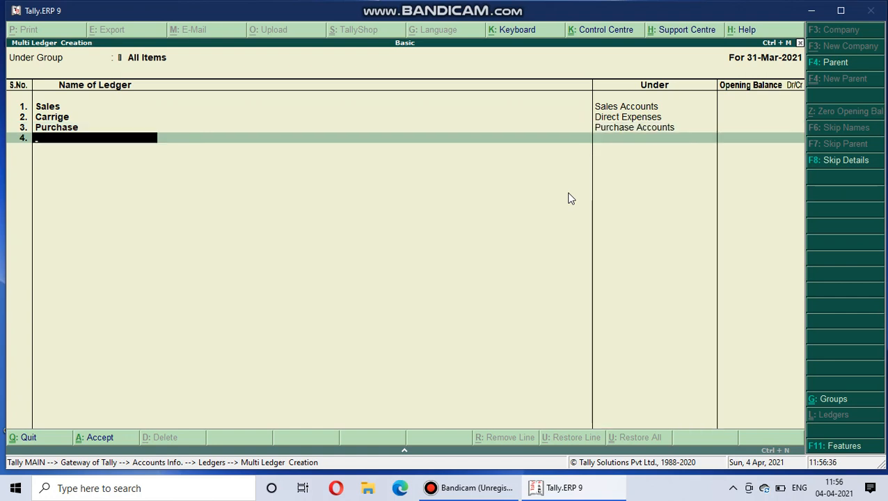
# Add a Shoprent ledger under Indirect Expenses on the fourth line, leaving the opening balance empty.
pyautogui.write('Shoprent')
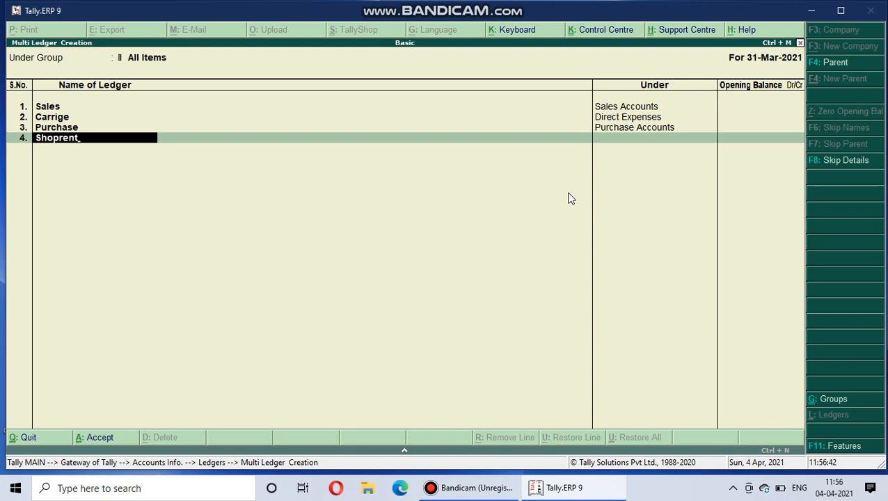
pyautogui.press('Return')
pyautogui.write('Ind')
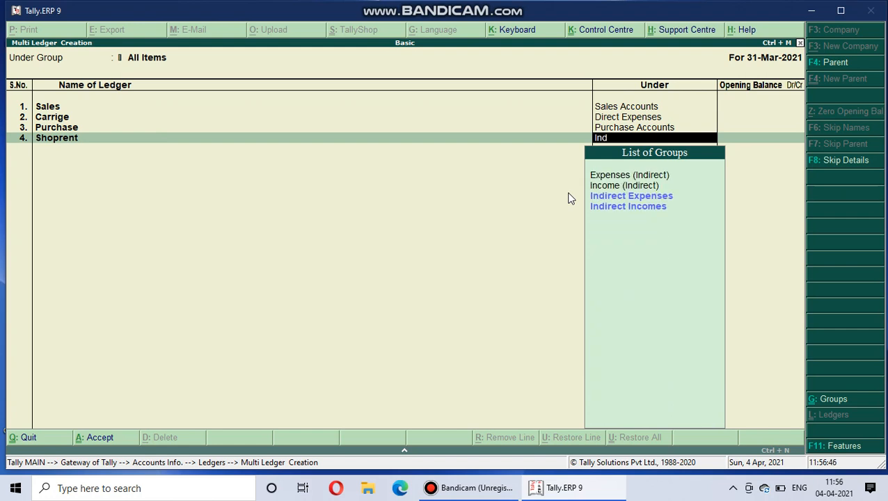
pyautogui.press('Down')
pyautogui.press('Return')
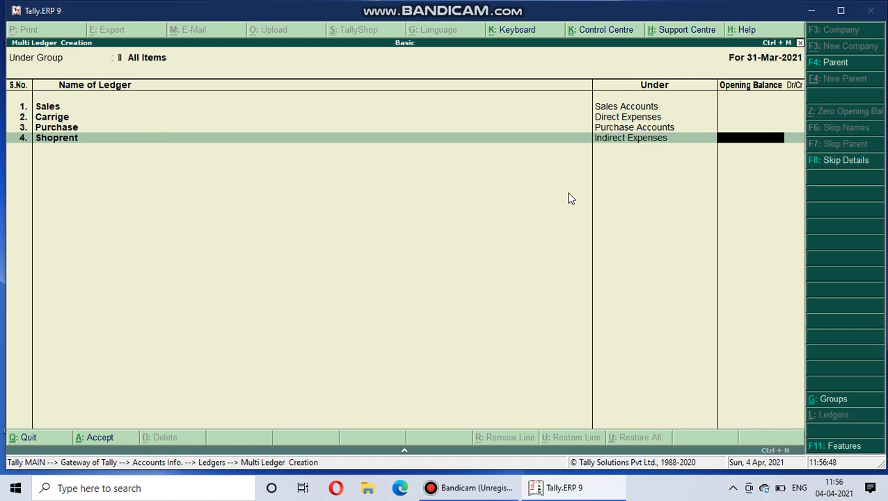
pyautogui.press('Return')
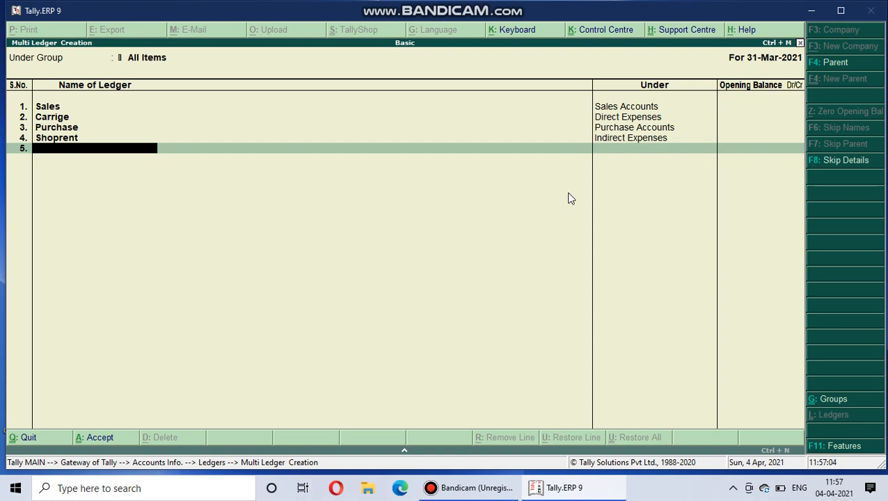
# Add a Shayam Funiture ledger under Sundry Debtors on the fifth line, without an opening balance.
pyautogui.write('Shayam Funiture')
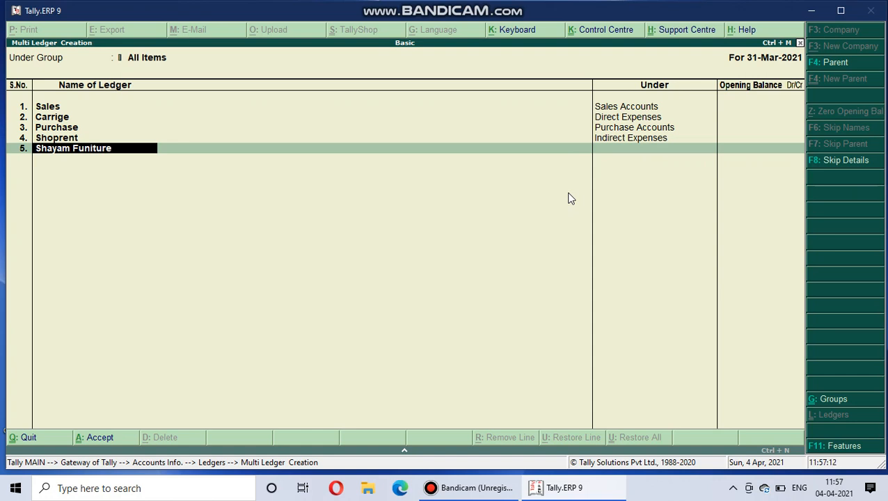
pyautogui.press('Return')
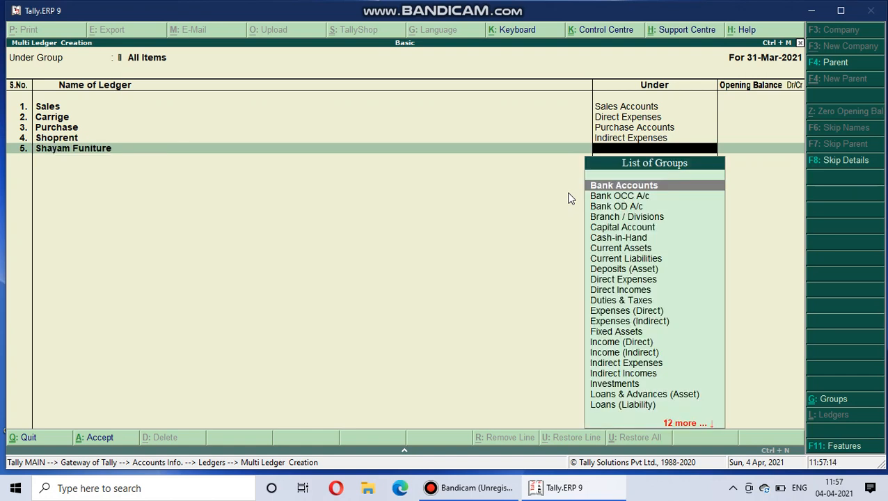
pyautogui.write('S')
pyautogui.press('Down')
pyautogui.press('Down')
pyautogui.press('Down')
pyautogui.press('Down')
pyautogui.press('Down')
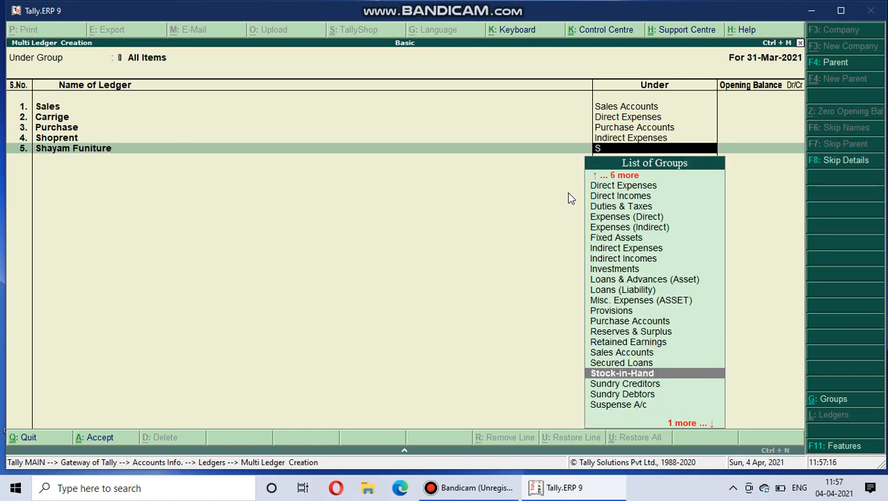
pyautogui.press('Up')
pyautogui.press('Return')
pyautogui.press('Return')
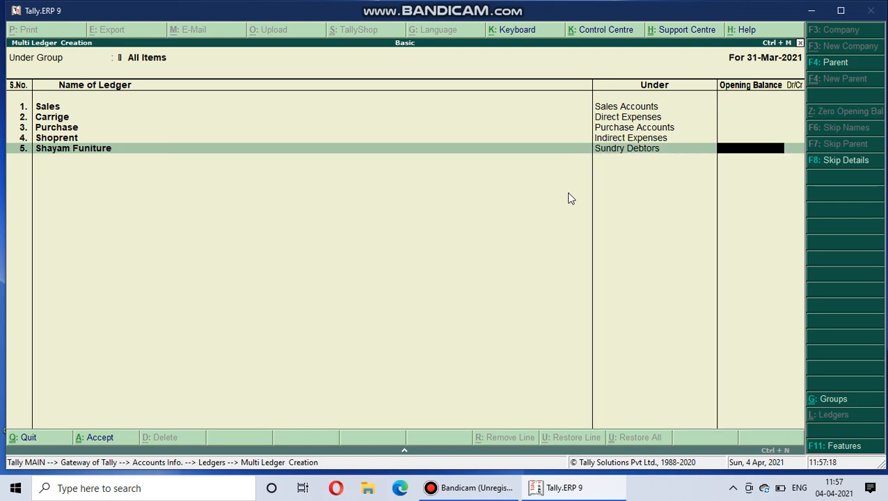
# Add a Ram Funiture ledger under Sundry Creditors on the sixth line and accept the multiple-ledger form.
pyautogui.write('Ram')
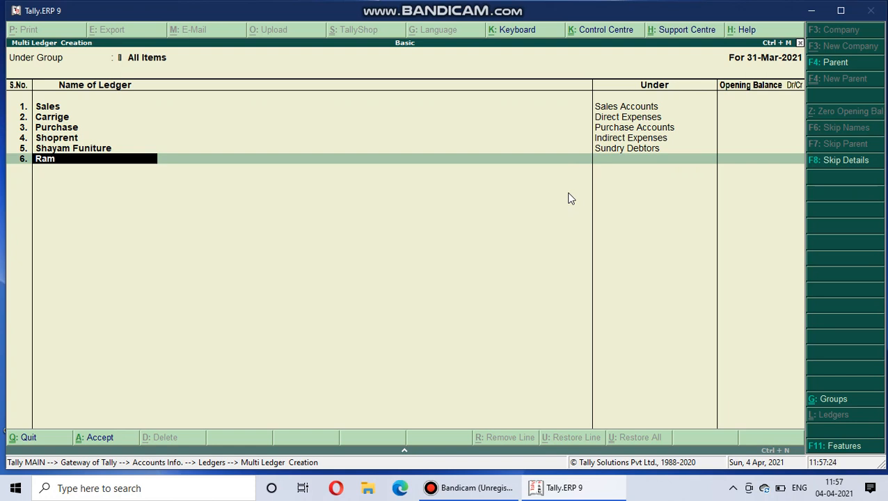
pyautogui.write('funiture')
pyautogui.press('Return')
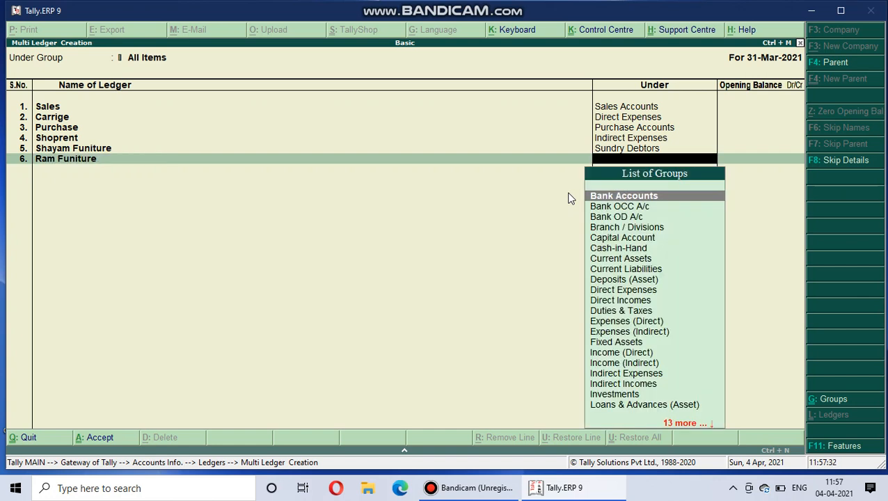
pyautogui.write('S')
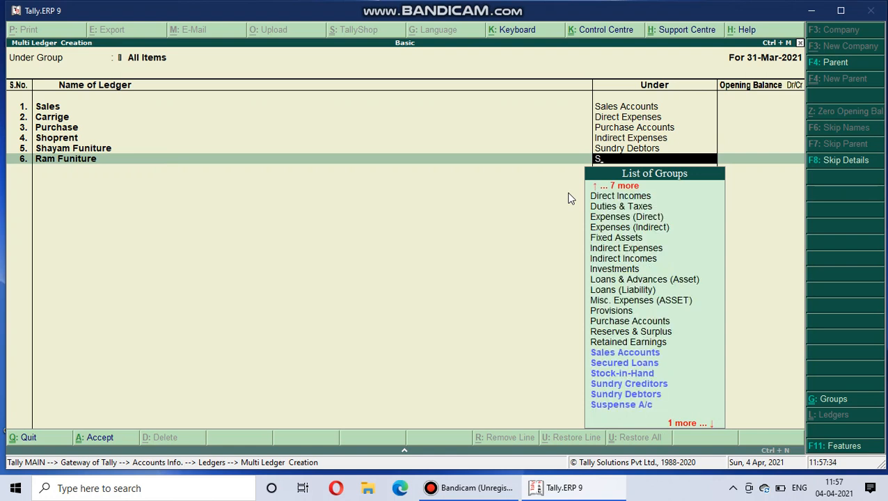
pyautogui.press('Down')
pyautogui.press('Down')
pyautogui.press('Down')
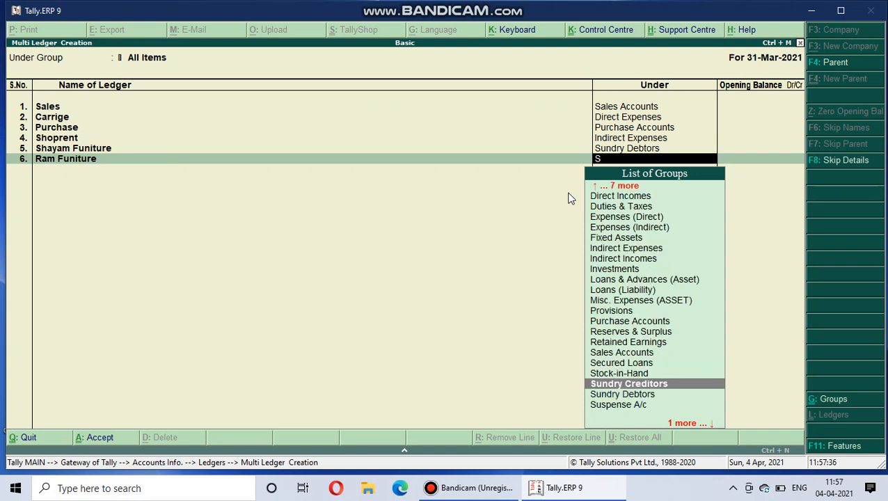
pyautogui.press('Return')
pyautogui.press('Return')
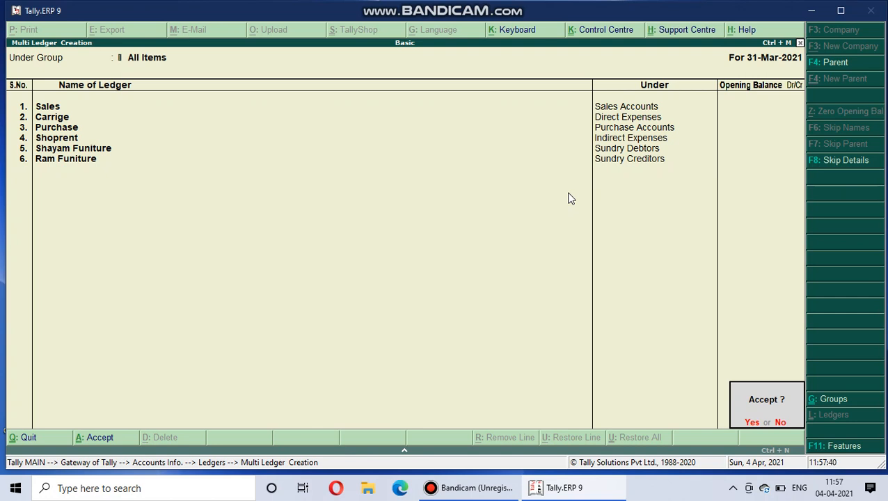
pyautogui.press('Return')
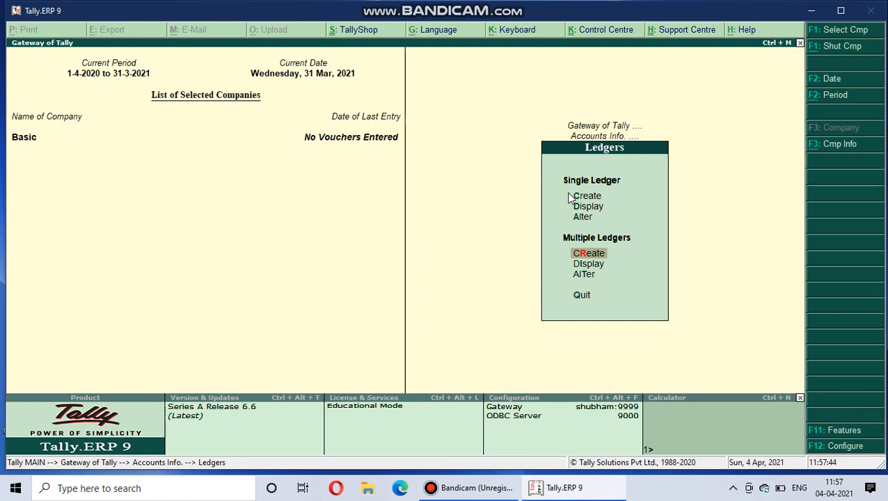
# Go back to the Gateway of Tally and open accounting voucher creation, looking through the available ledger accounts.
pyautogui.press('Escape')
pyautogui.press('Escape')
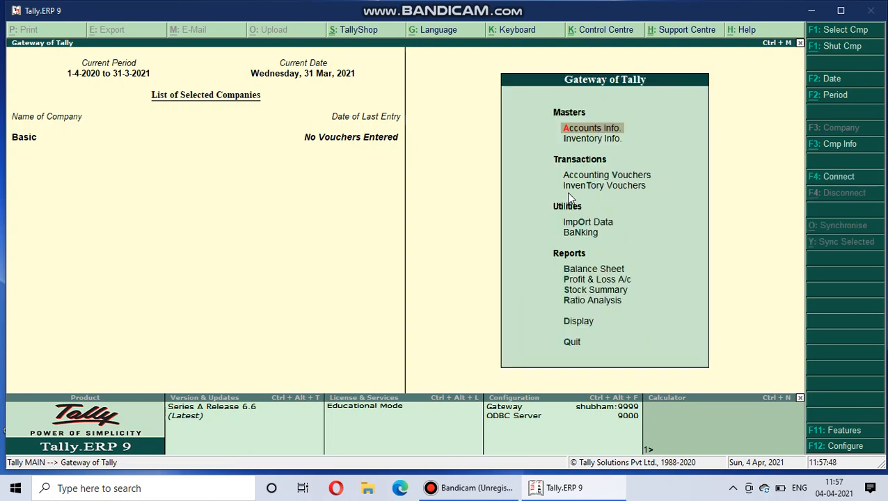
pyautogui.press('Down')
pyautogui.press('Down')
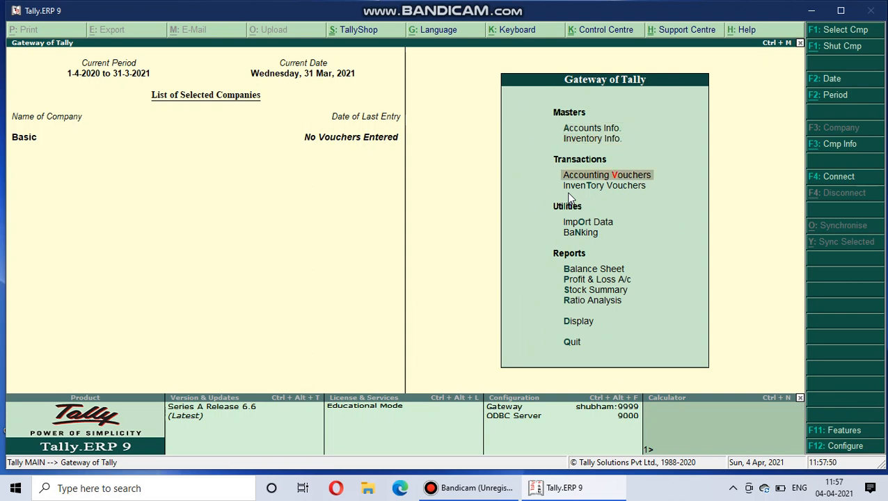
pyautogui.press('Return')
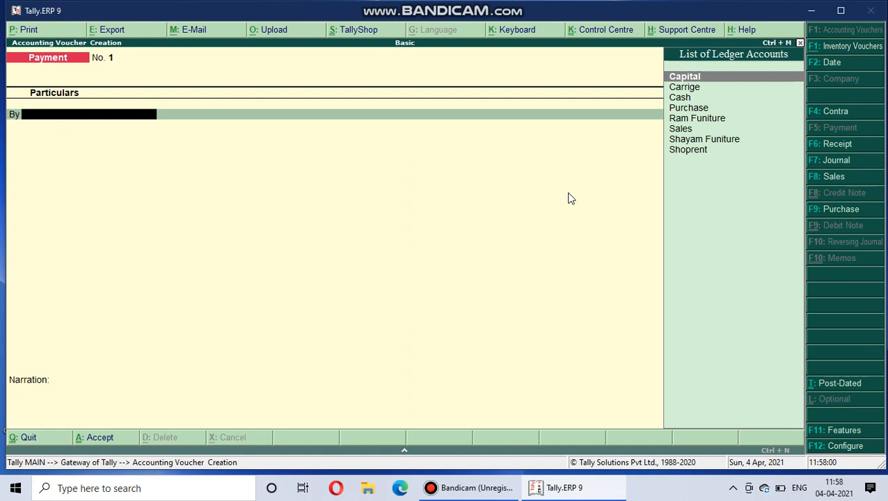
pyautogui.press('Down')
pyautogui.press('Down')
pyautogui.press('Down')
pyautogui.press('Down')
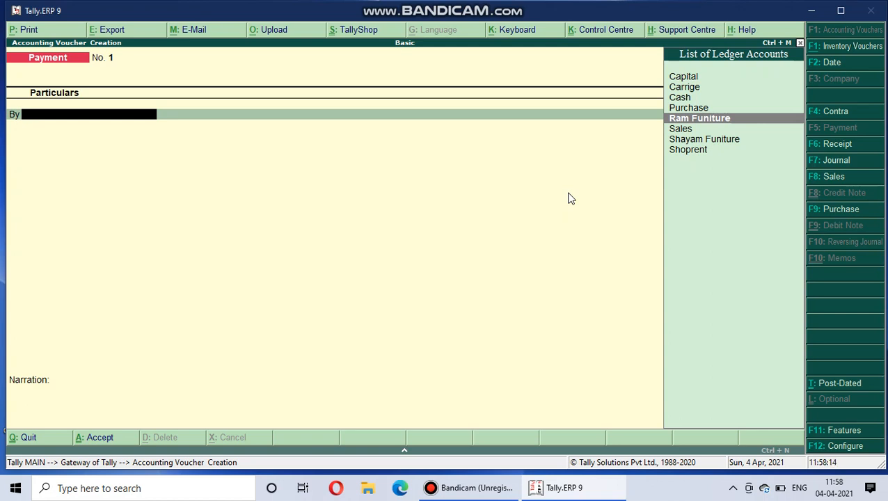
# Switch to a Receipt voucher and credit the Capital ledger with 300000.
pyautogui.click(836, 144)
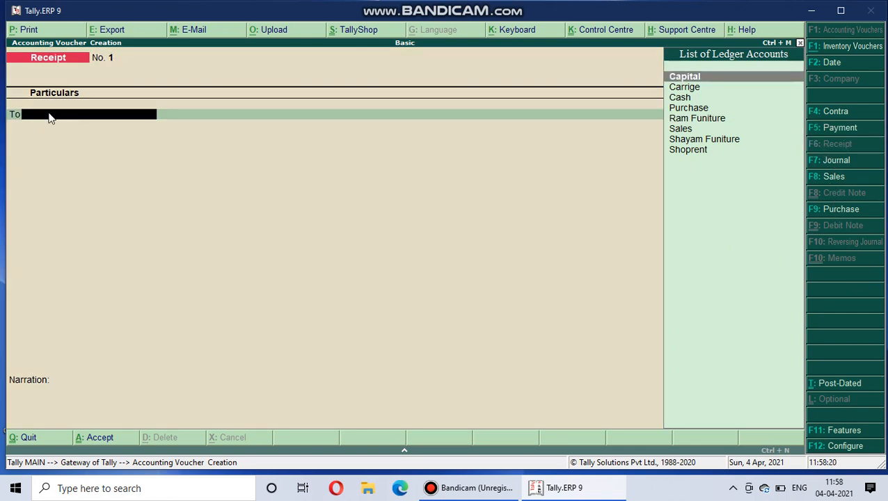
pyautogui.press('Return')
pyautogui.write('300000')
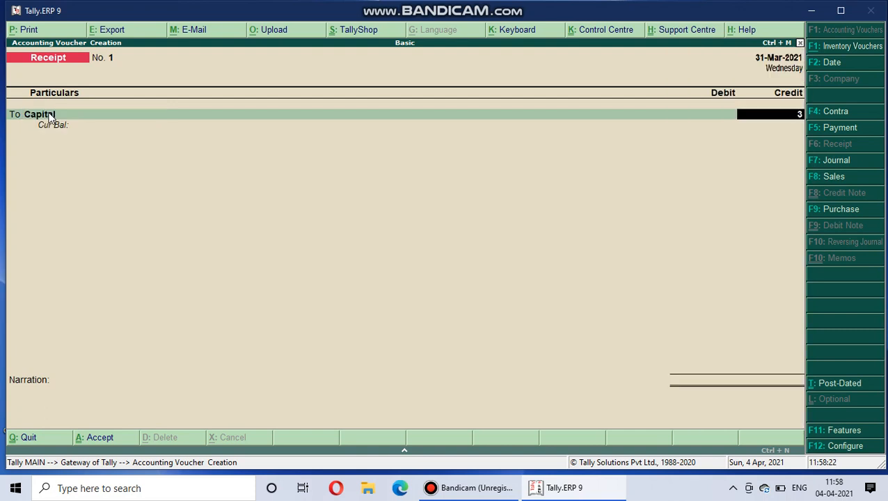
pyautogui.press('Return')
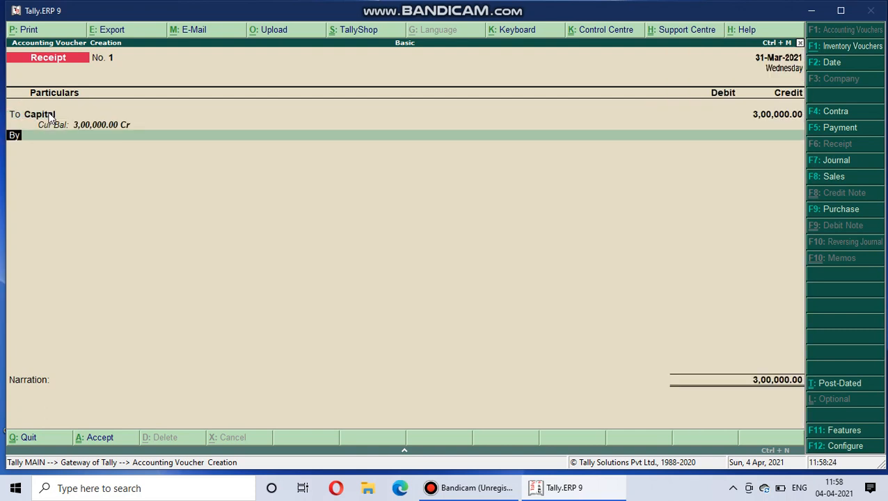
pyautogui.press('Return')
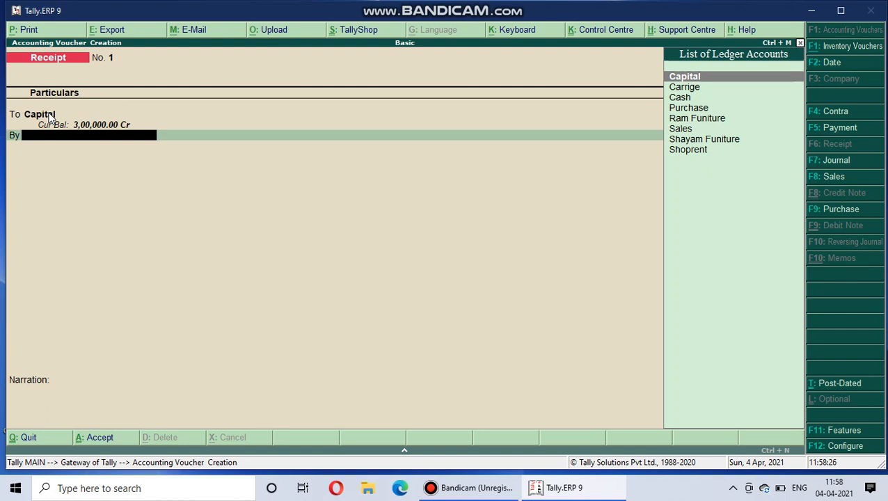
# Debit the Cash ledger with the full 3,00,000, leave the narration blank, and accept the receipt voucher.
pyautogui.press('Down')
pyautogui.press('Down')
pyautogui.press('Return')
pyautogui.press('Return')
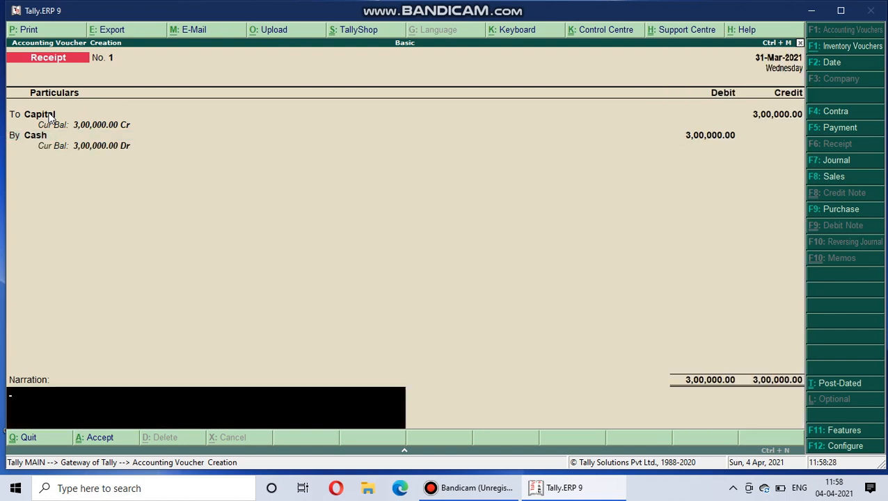
pyautogui.press('Return')
pyautogui.click(53, 116)
pyautogui.press('Return')
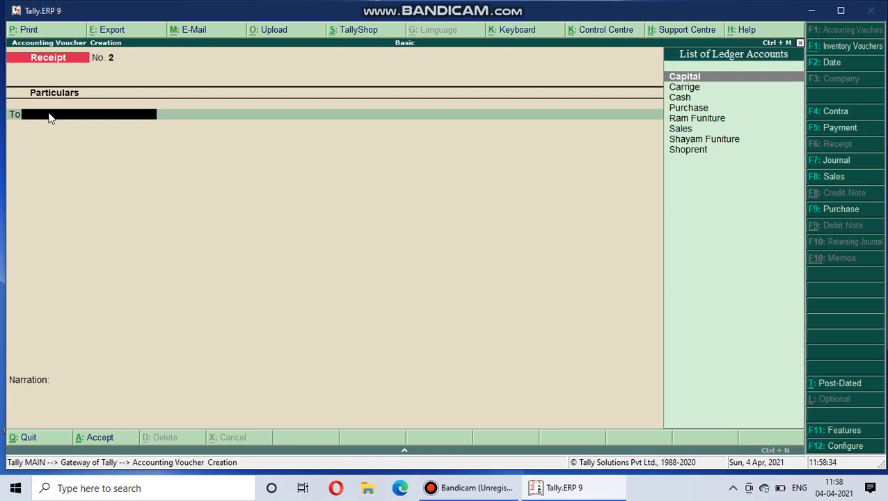
# Credit the Carrige ledger with 5000 in the second receipt voucher.
pyautogui.press('Down')
pyautogui.press('Return')
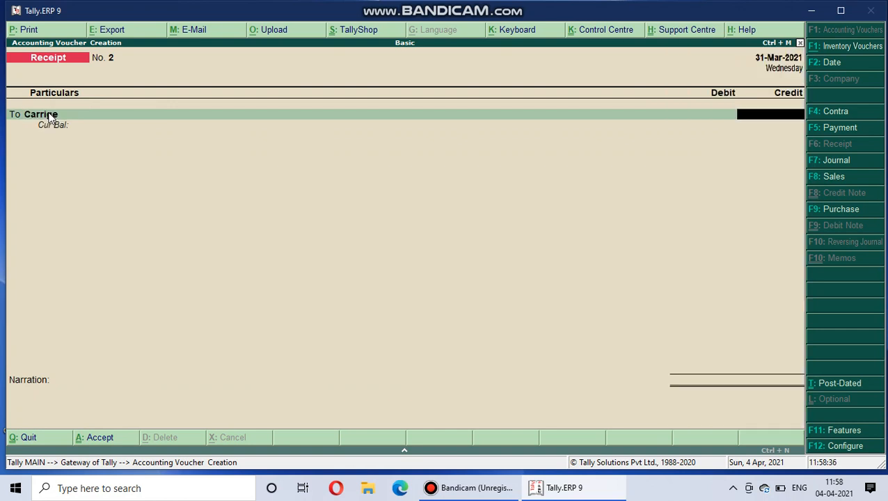
pyautogui.write('50000')
pyautogui.press('BackSpace')
pyautogui.press('Return')
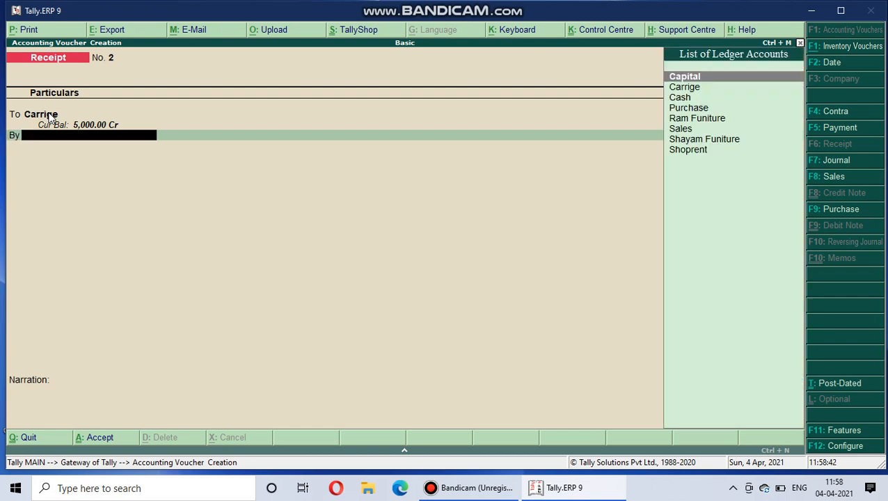
# Debit the Cash ledger with the full 5,000, leave the narration blank, and accept the second receipt voucher.
pyautogui.press('Down')
pyautogui.press('Down')
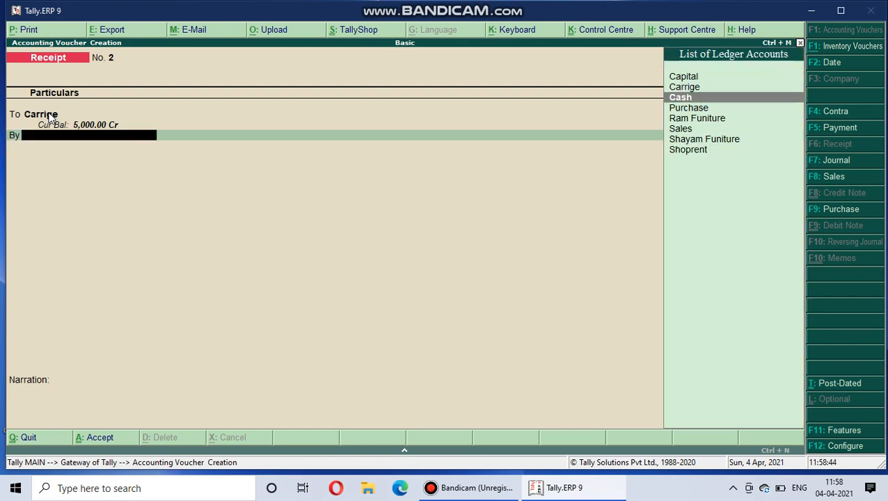
pyautogui.press('Return')
pyautogui.press('Return')
pyautogui.press('Return')
pyautogui.press('Return')
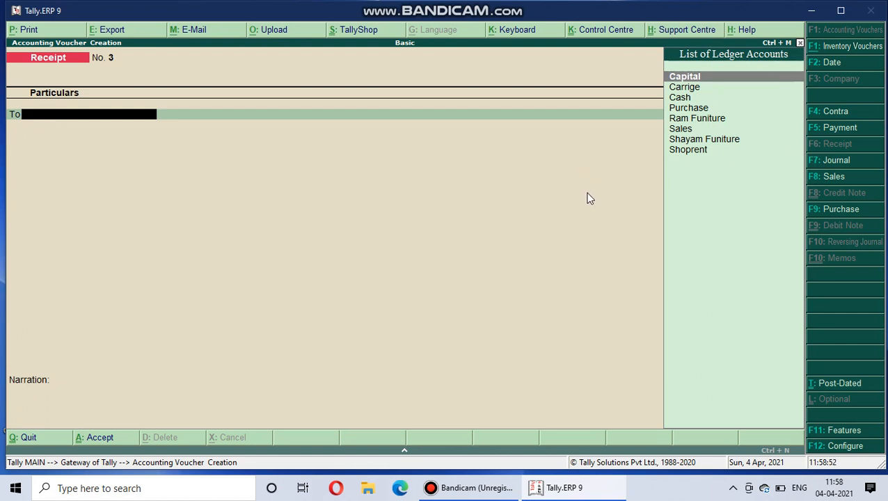
# Leave voucher creation and open the Carrige receipt voucher from the Day Book for alteration.
pyautogui.press('Escape')
pyautogui.press('Return')
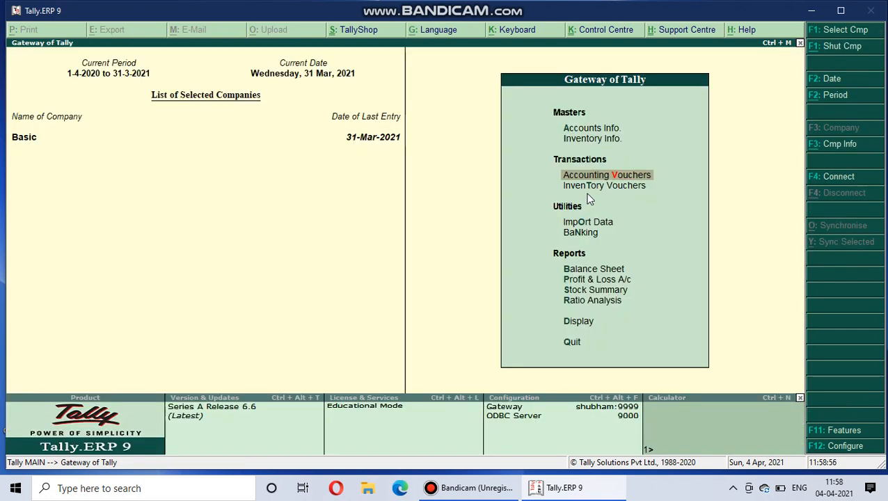
pyautogui.press('d')
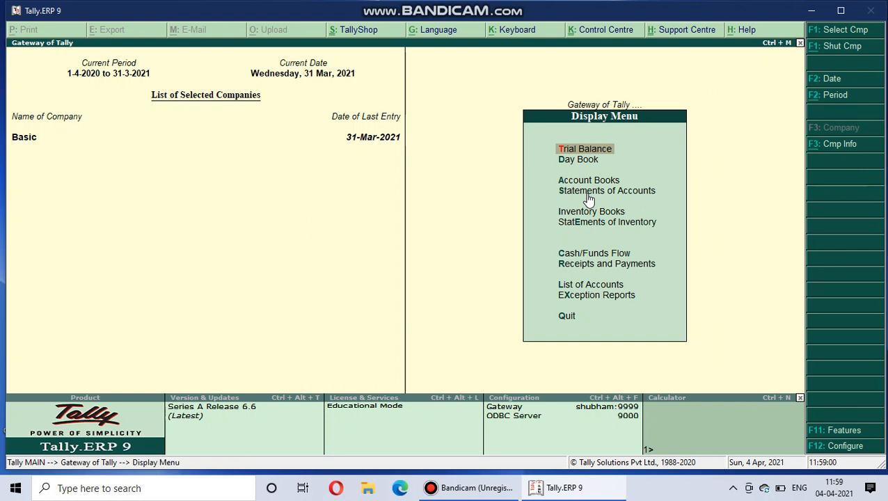
pyautogui.press('y')
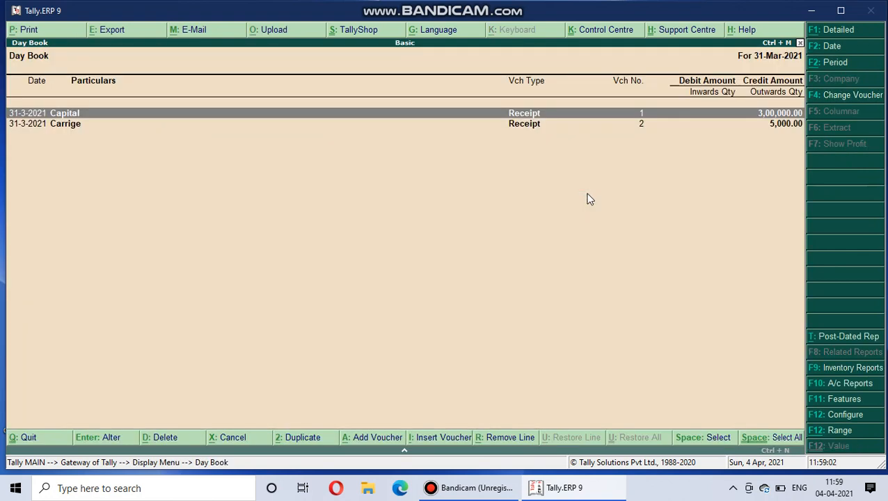
pyautogui.press('Down')
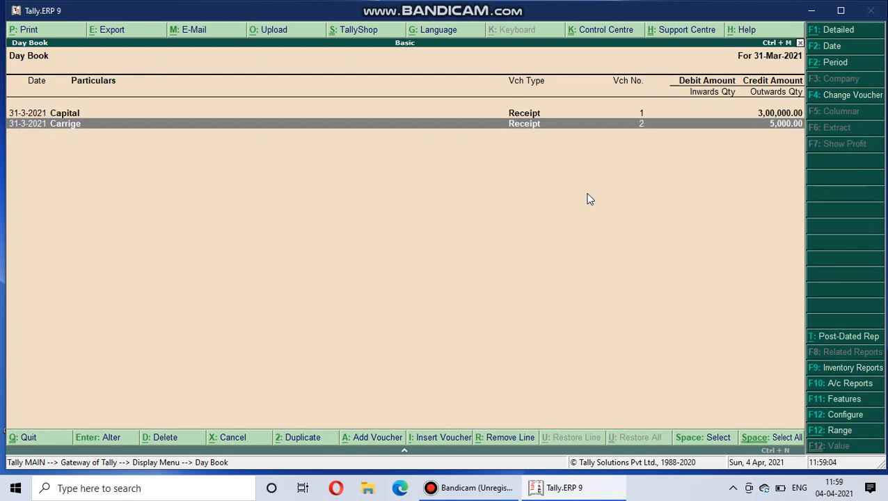
pyautogui.press('Return')
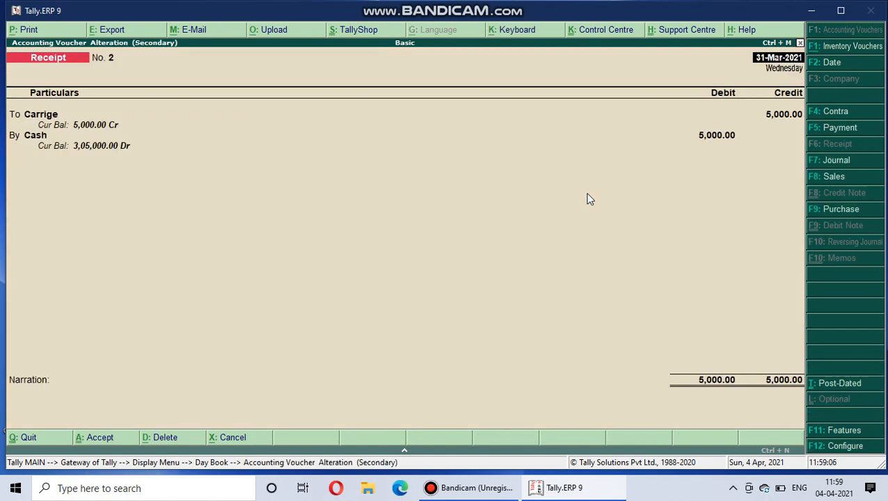
# Convert the Carrige voucher from Receipt to Payment, accept the change, and return to the Day Book.
pyautogui.click(835, 128)
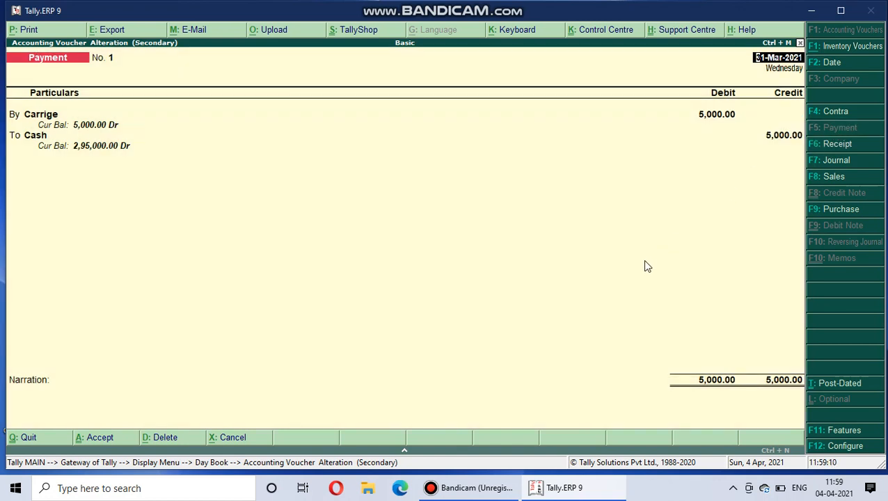
pyautogui.press('Return')
pyautogui.press('Return')
pyautogui.press('Return')
pyautogui.press('Return')
pyautogui.press('Return')
pyautogui.press('Return')
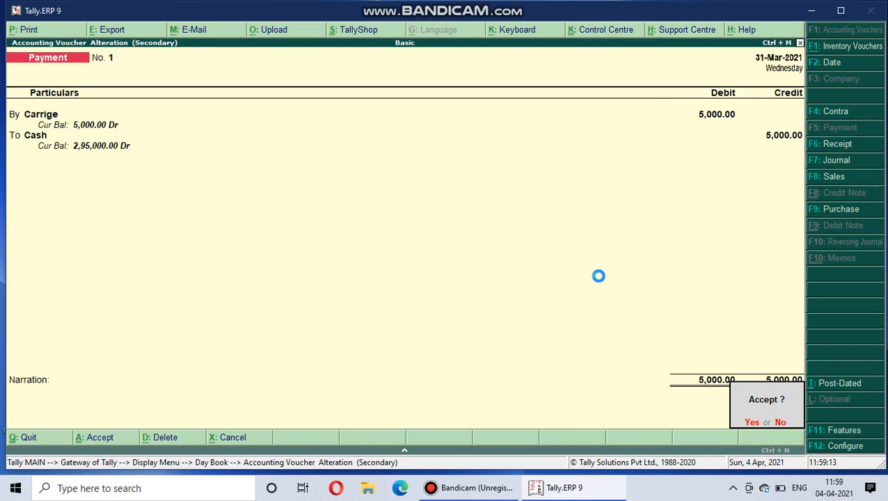
pyautogui.press('Escape')
pyautogui.press('Escape')
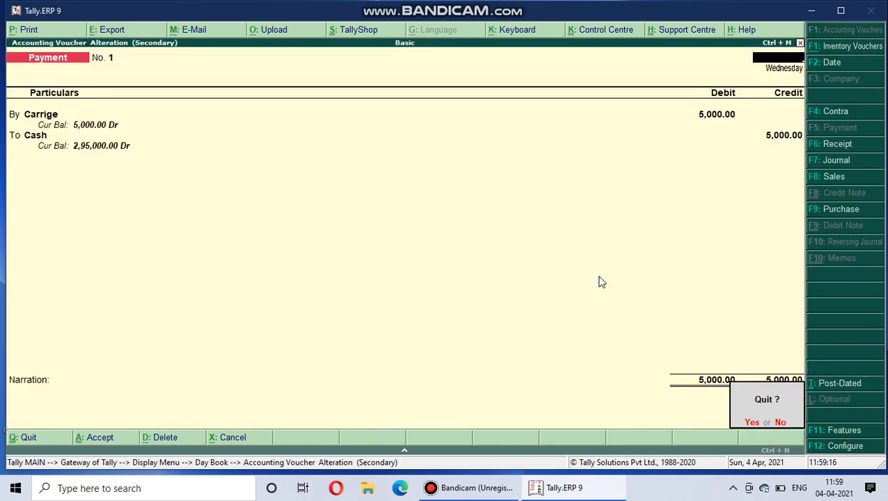
pyautogui.press('Return')
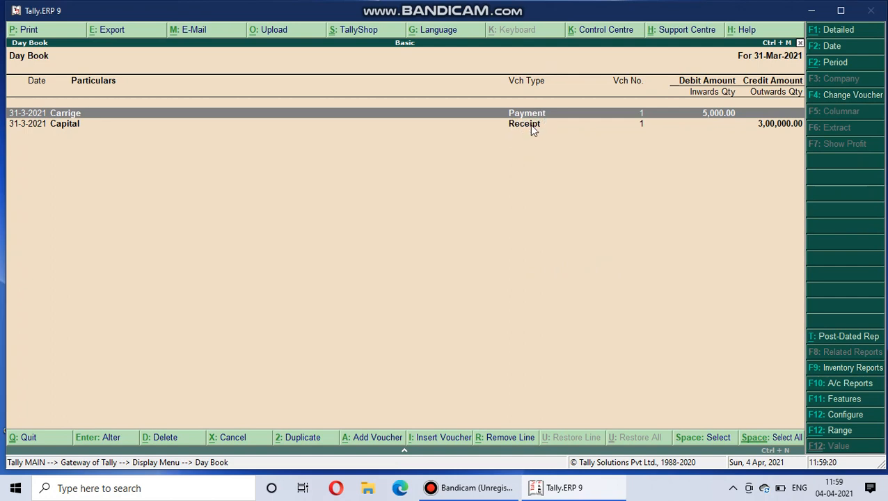
# Go back to the Gateway of Tally and open a new Payment voucher in accounting voucher creation.
pyautogui.press('Escape')
pyautogui.press('Escape')
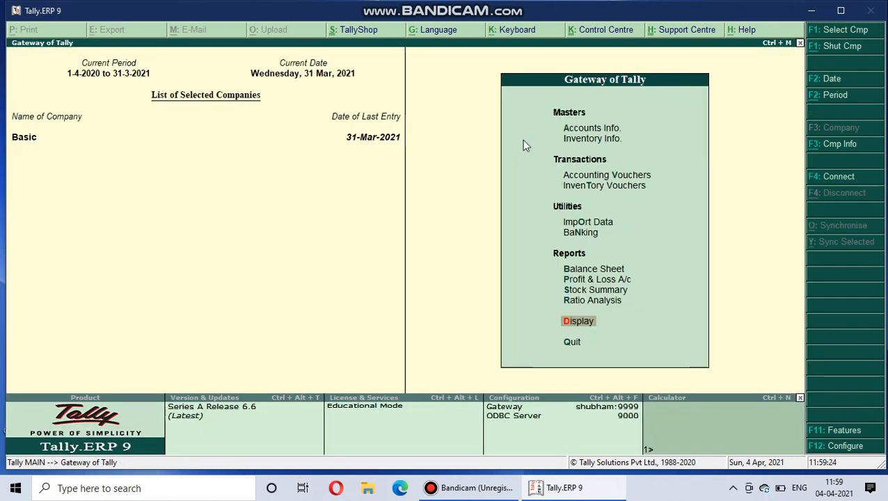
pyautogui.press('v')
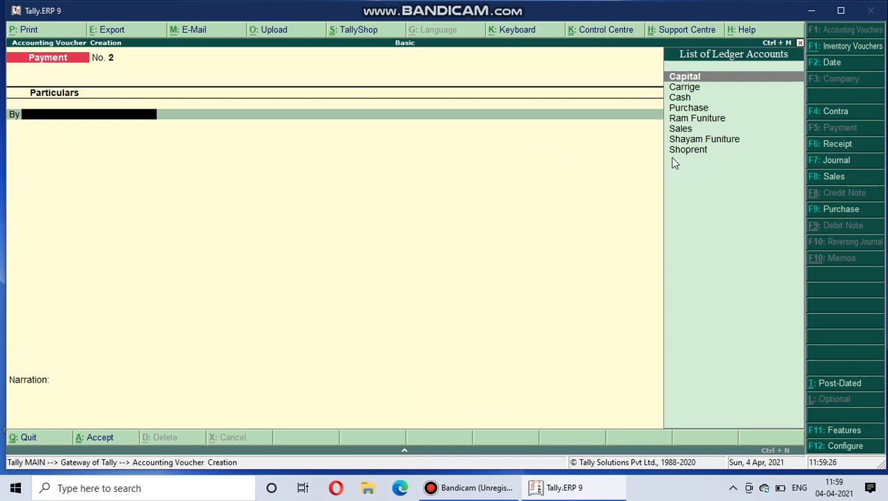